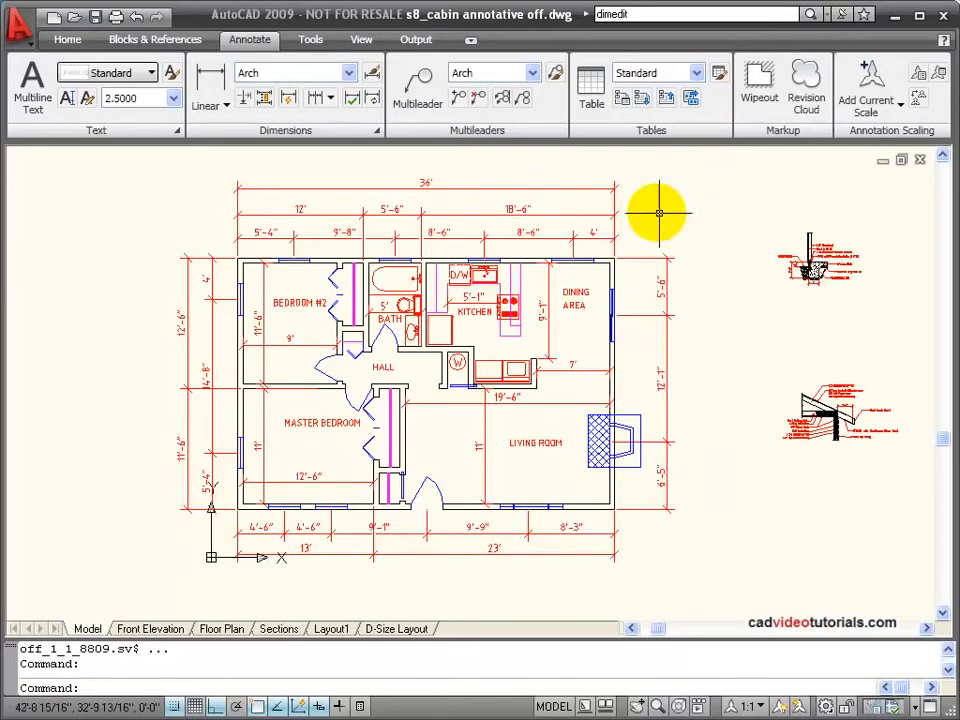
left_click(615, 207)
key("Escape")
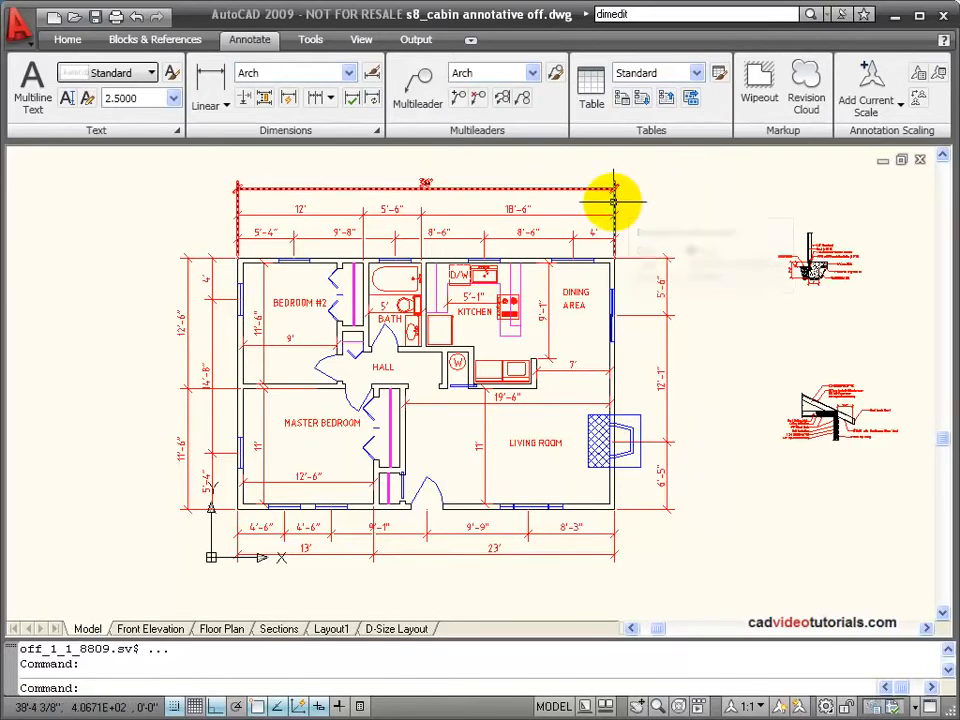
mouse_move(614, 201)
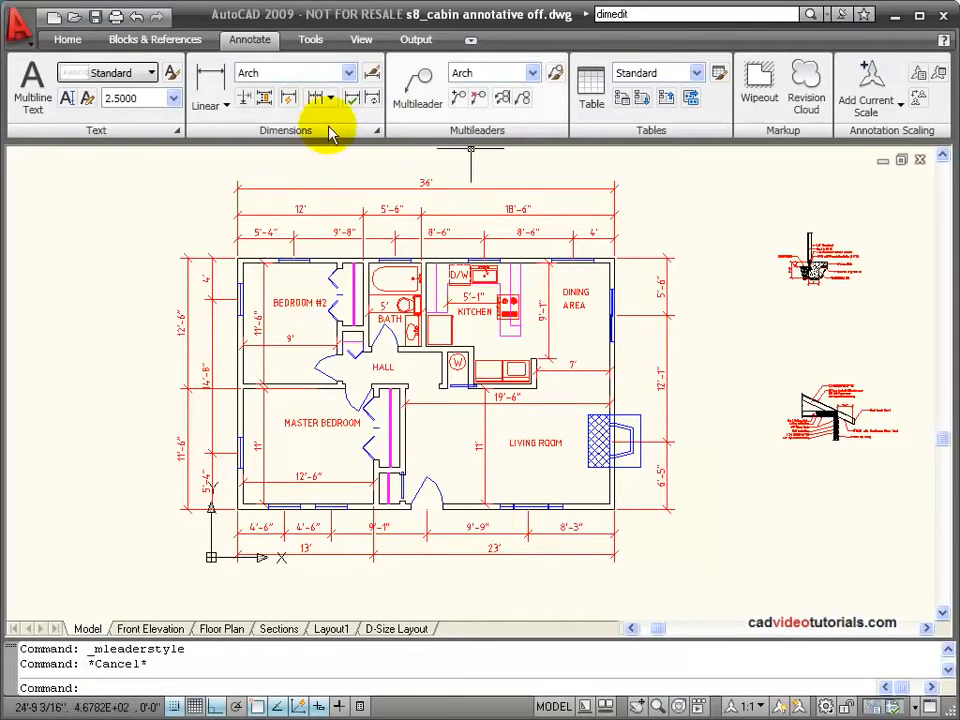
Step: Modify the Arch dimension style so its dimension features are annotative
left_click(372, 76)
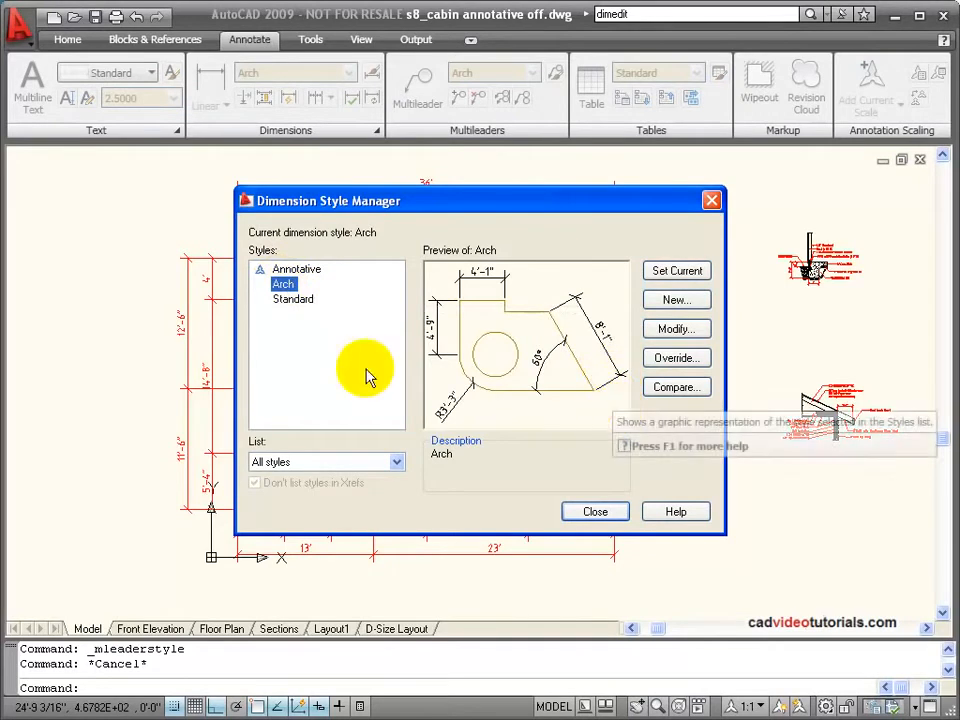
left_click(687, 328)
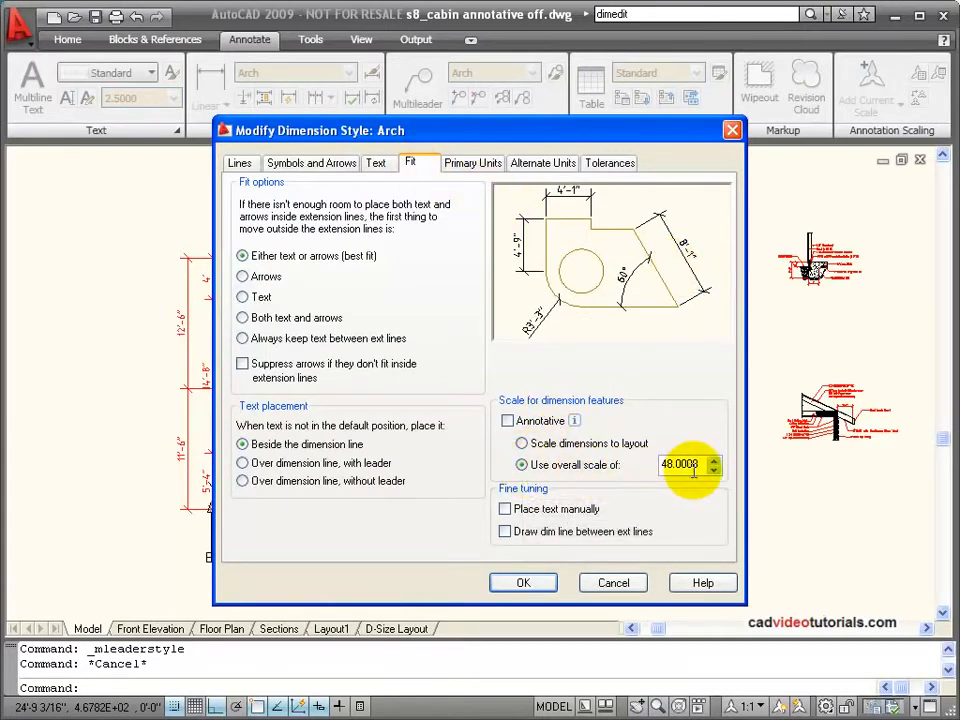
left_click(507, 421)
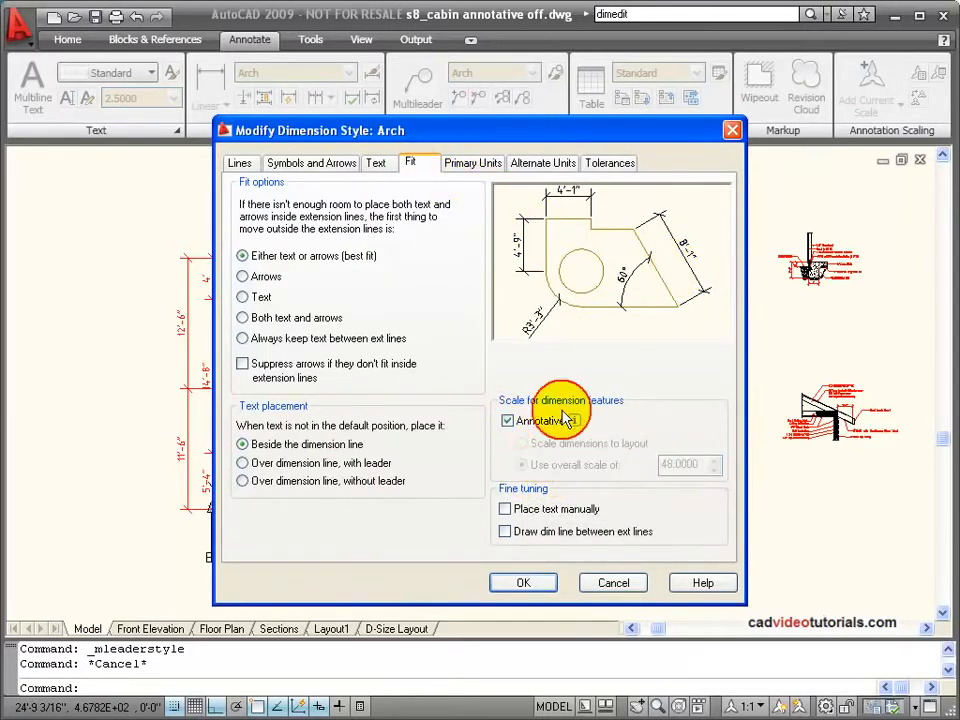
left_click(524, 583)
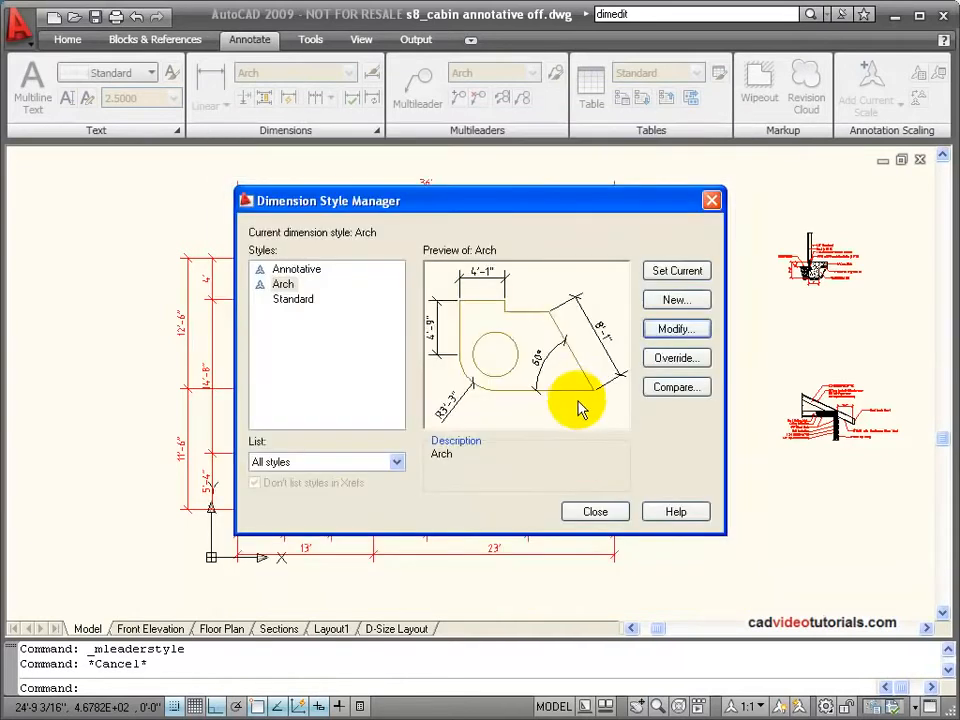
left_click(595, 511)
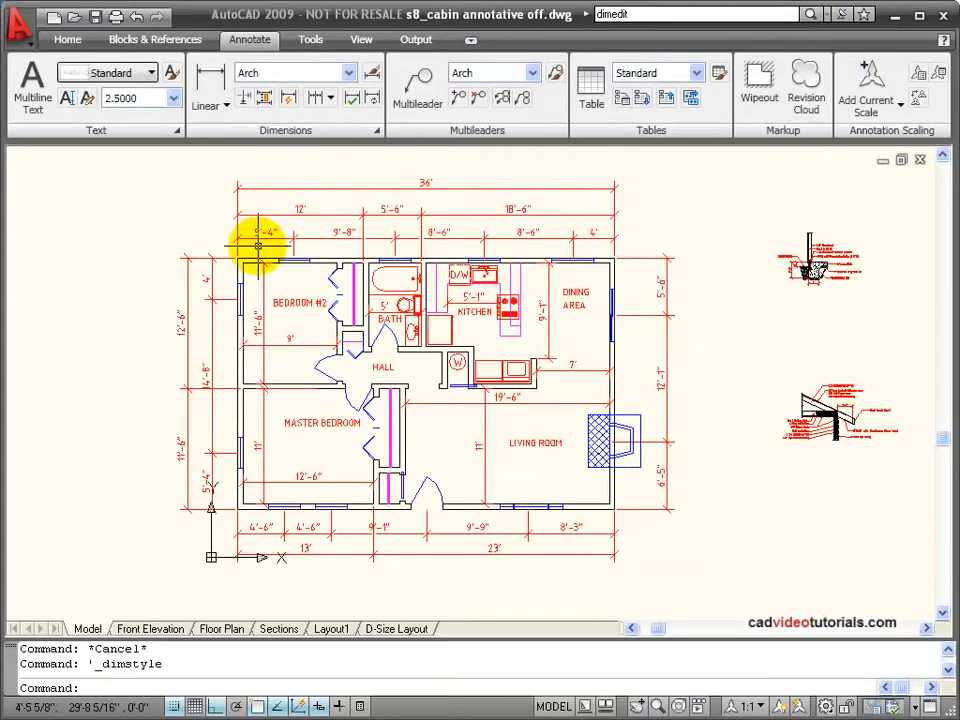
Step: Update all the floor plan's dimensions to the current Arch dimension style
left_click(372, 101)
left_click(114, 160)
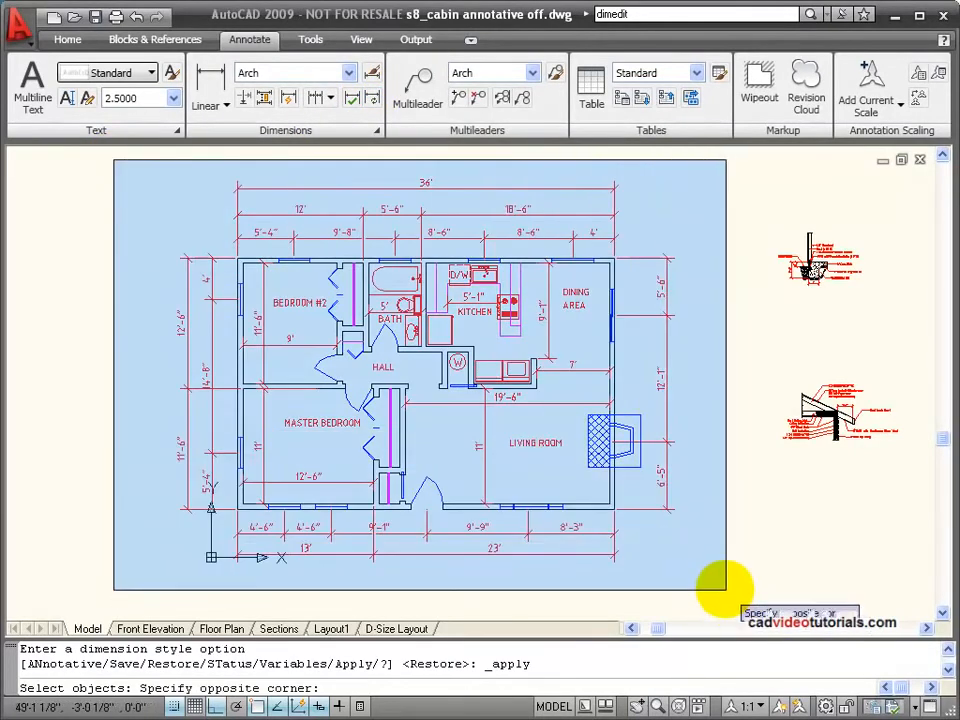
left_click(726, 590)
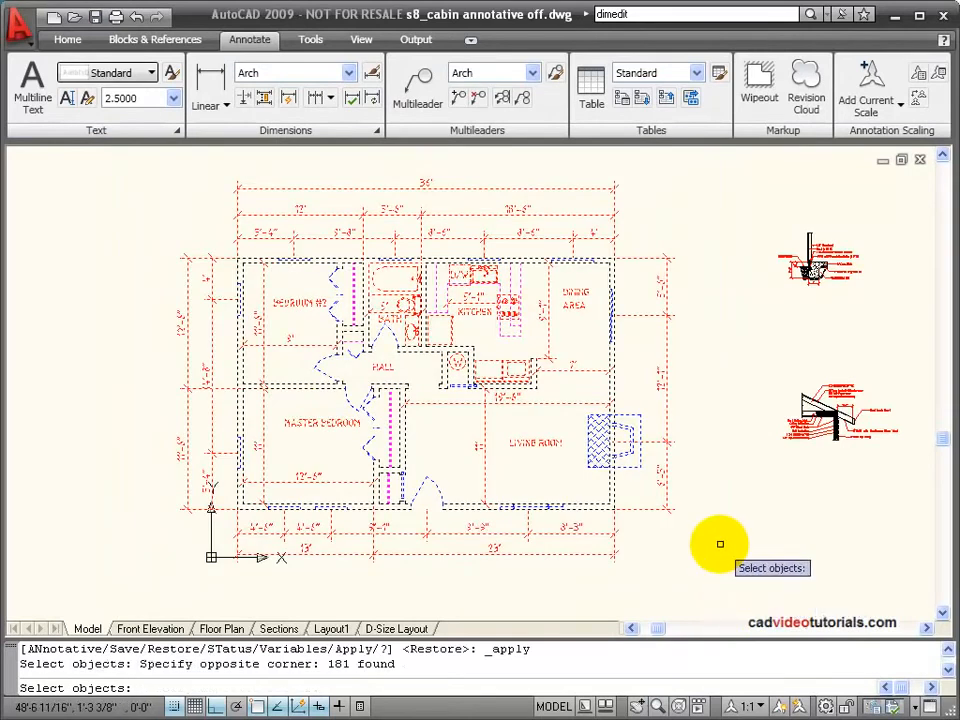
key("Return")
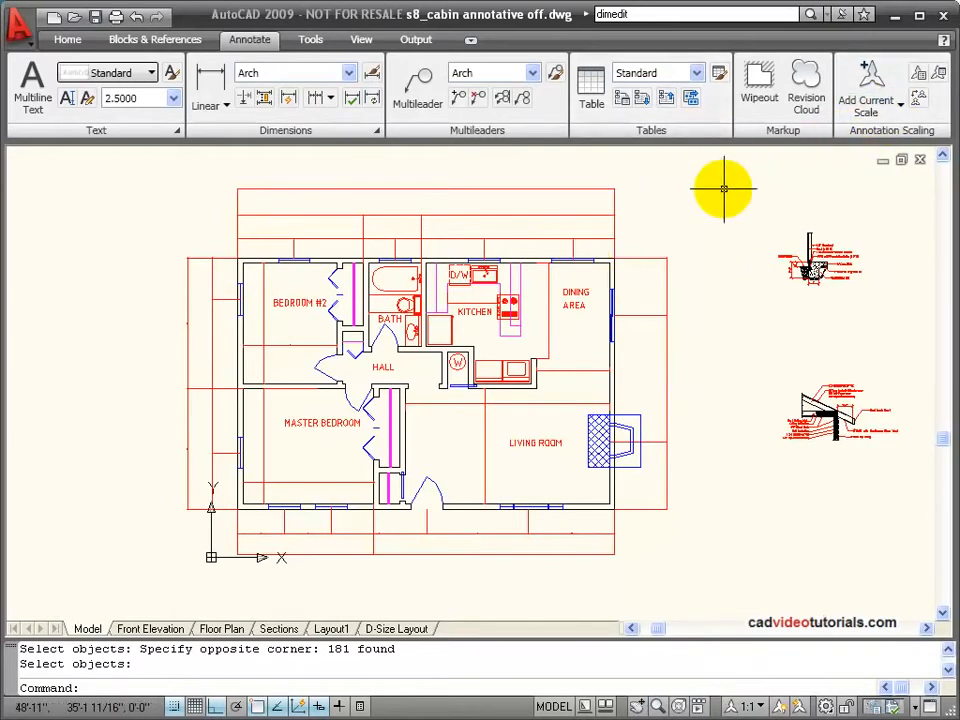
Step: Add the annotation scales 1/4", 3/8", 1/2" and 3/4" = 1'-0" to all annotative objects in the floor plan
left_click(937, 73)
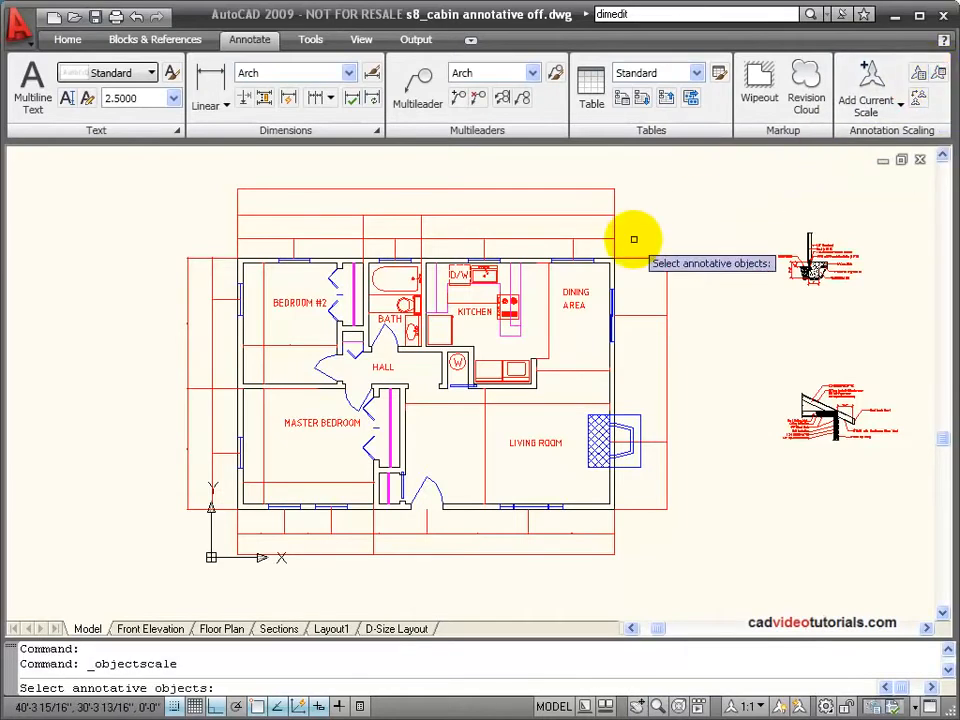
left_click(133, 164)
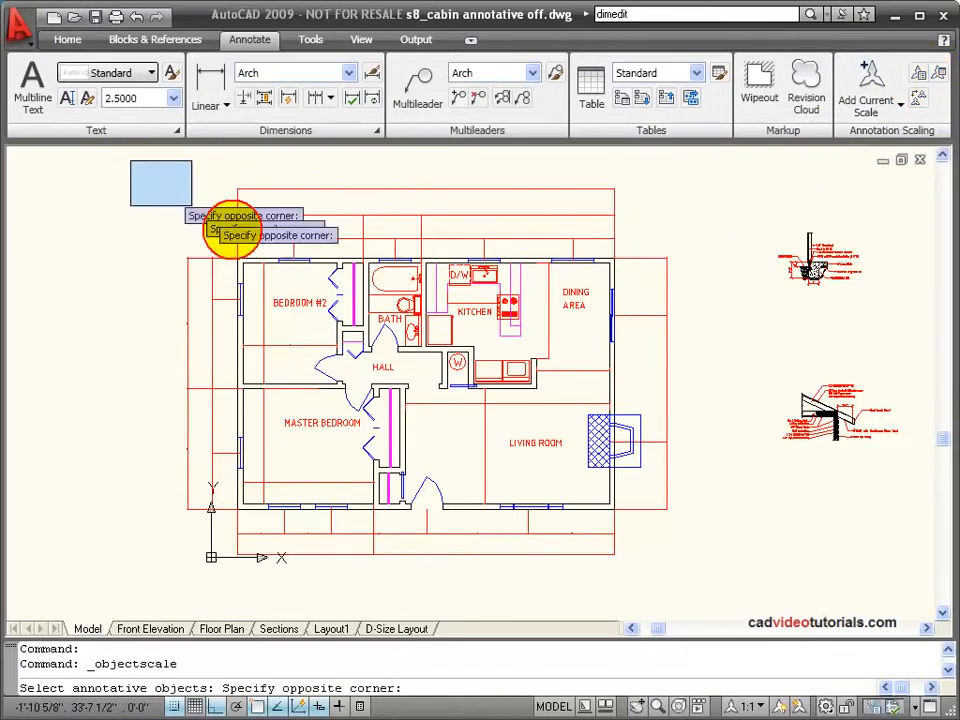
left_click(705, 598)
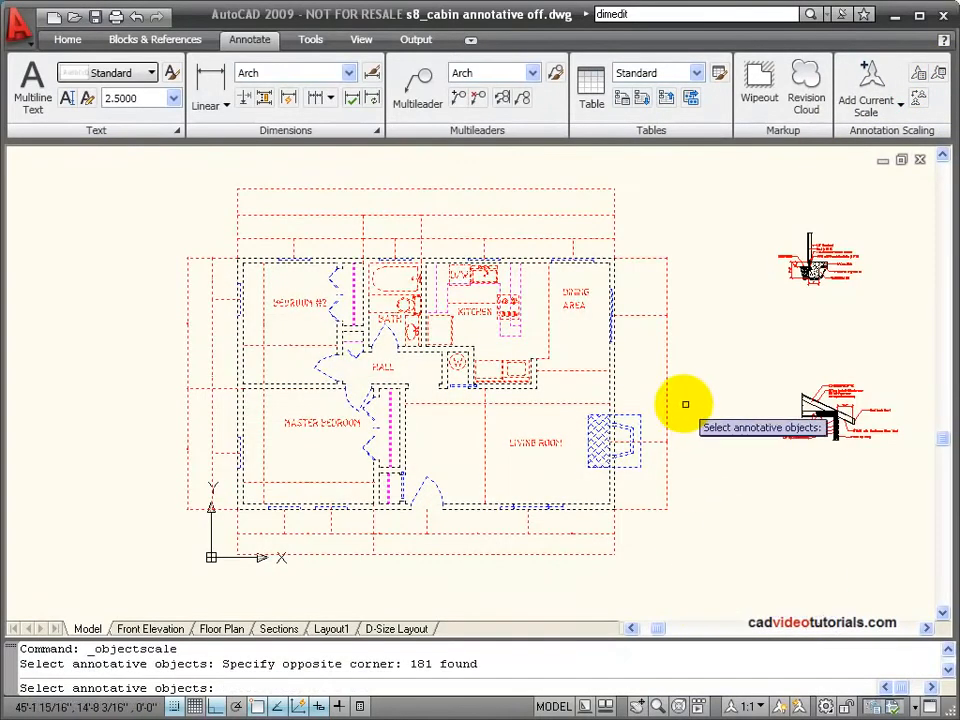
key("Return")
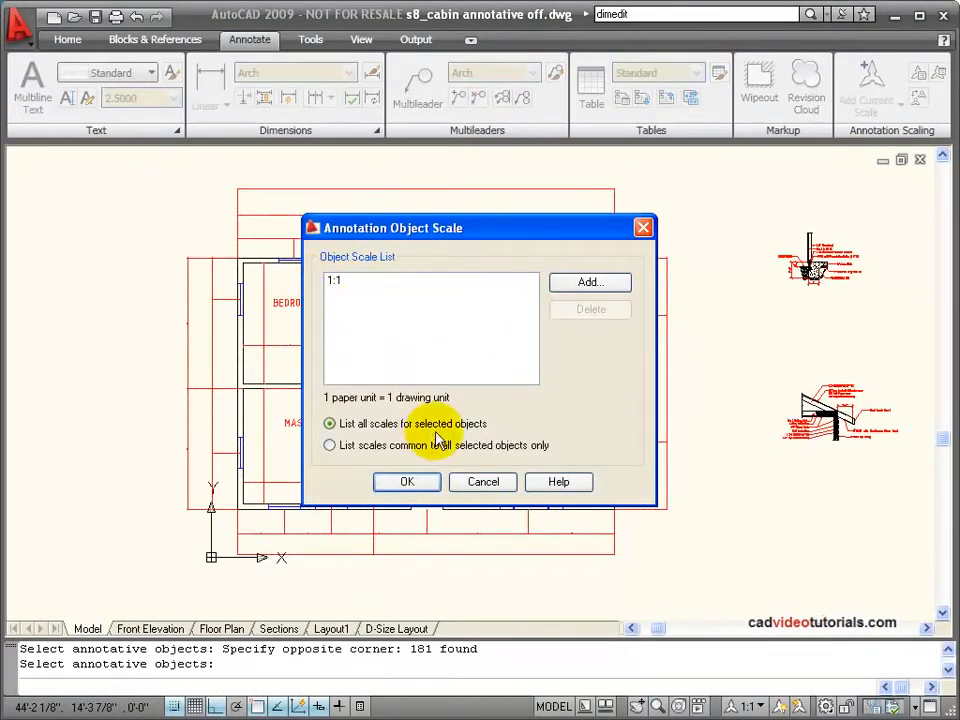
left_click(585, 285)
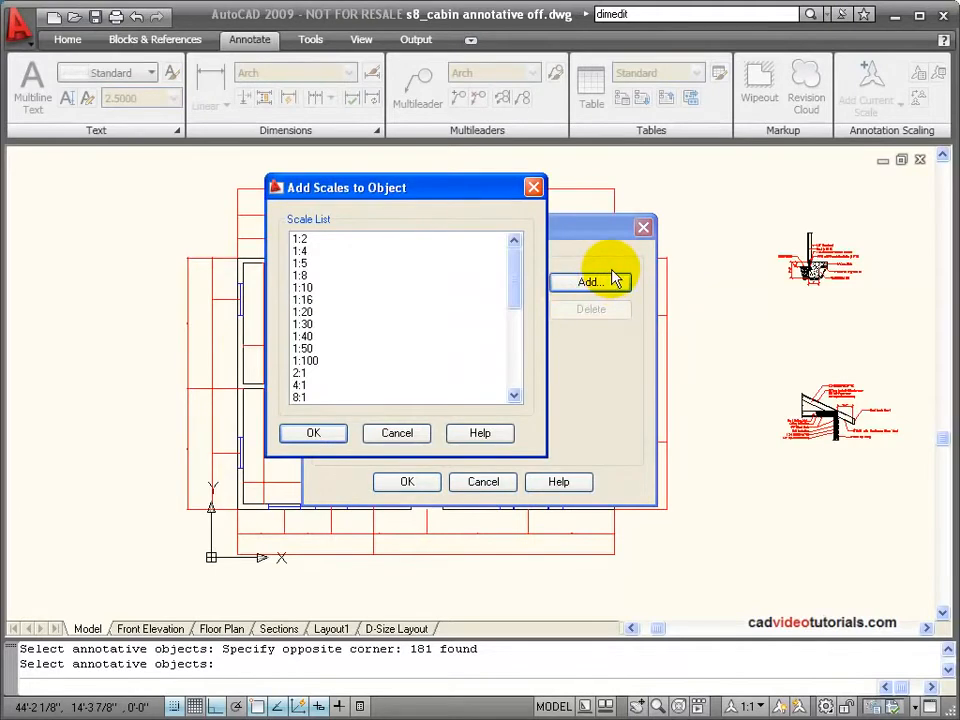
left_click_drag(512, 257, 508, 326)
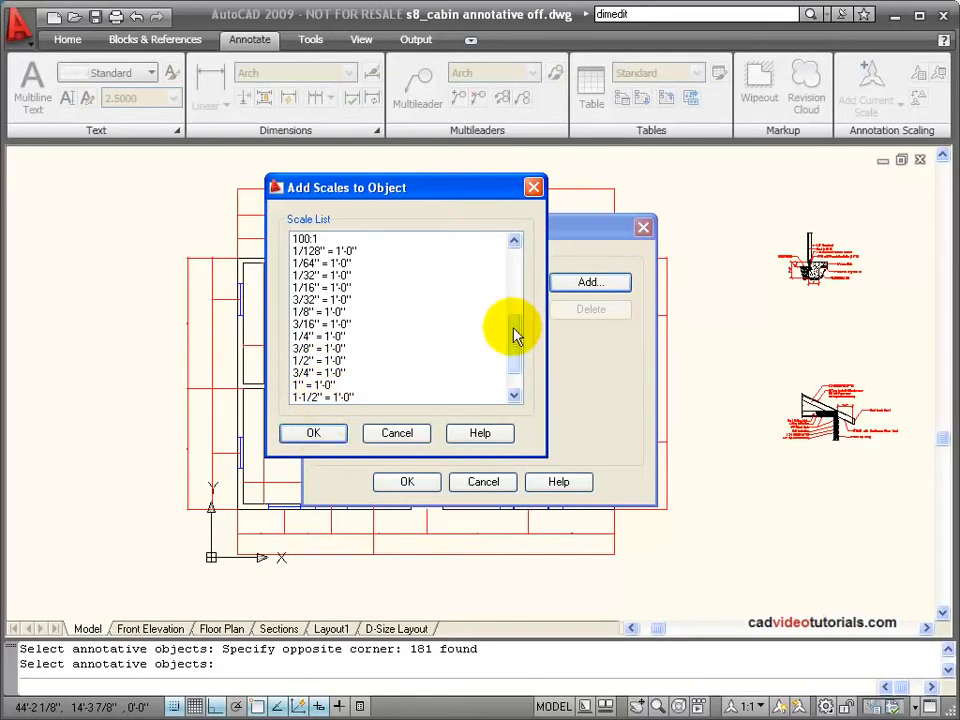
left_click_drag(512, 328, 489, 343)
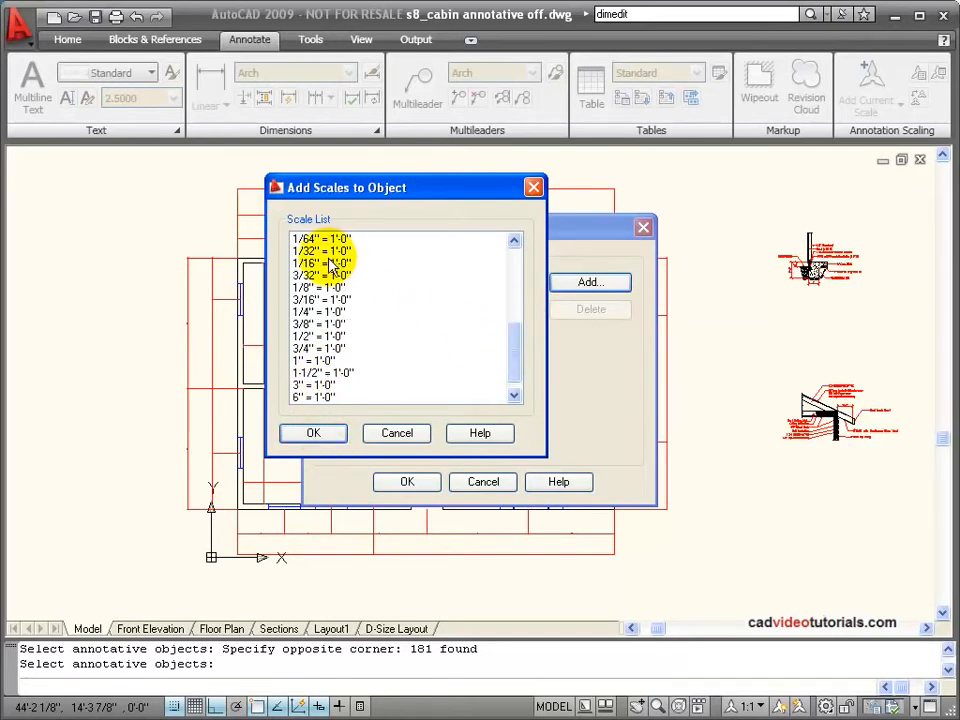
left_click(338, 312)
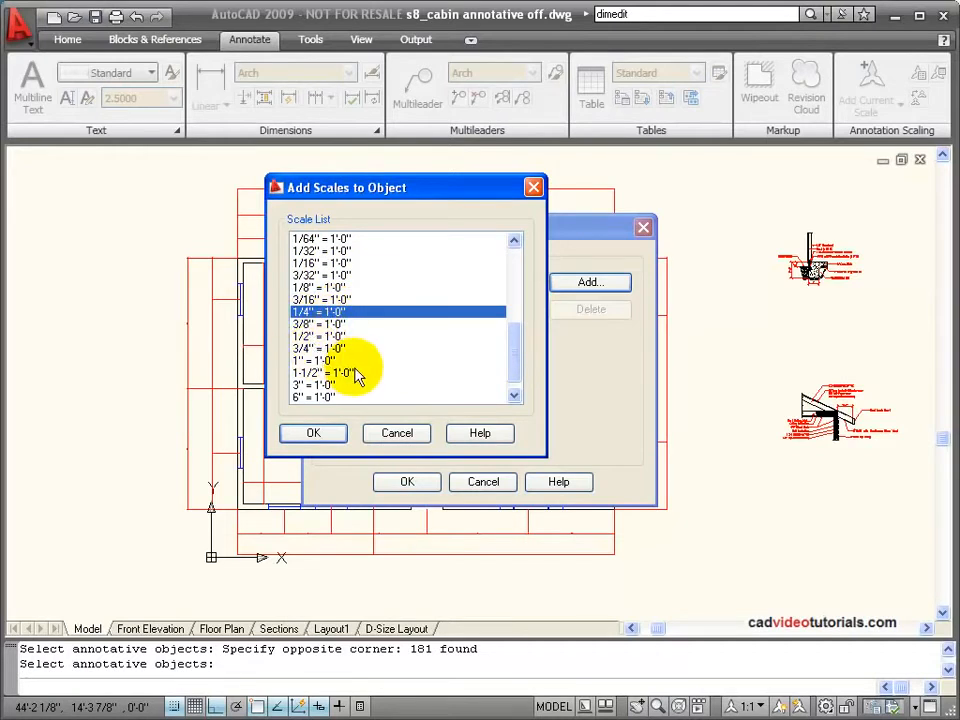
left_click(303, 341, "shift")
left_click(305, 349, "shift")
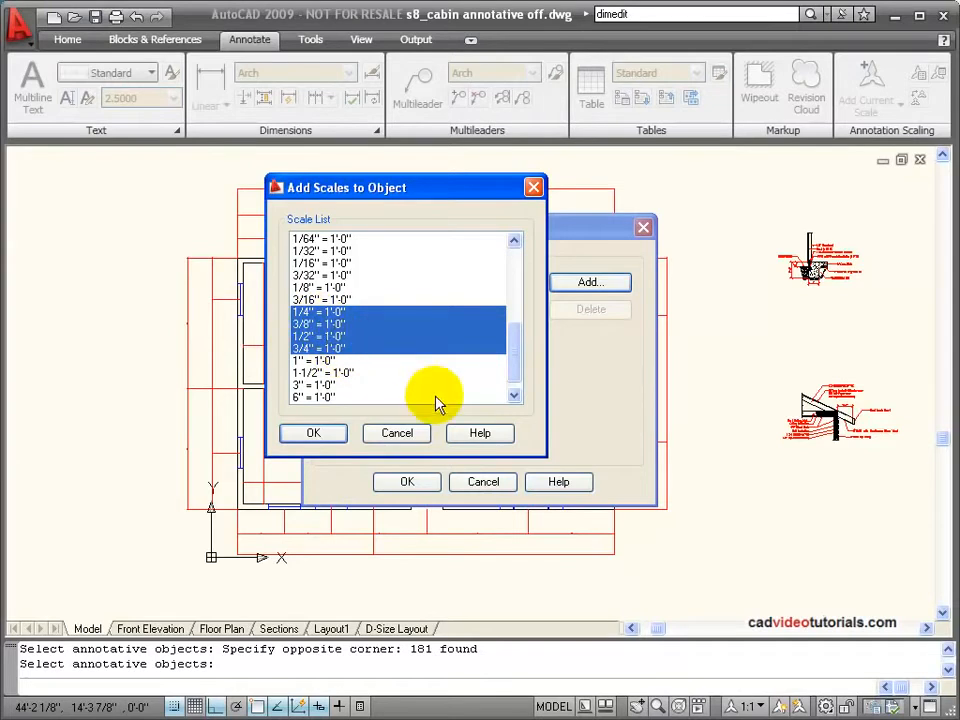
left_click(314, 433)
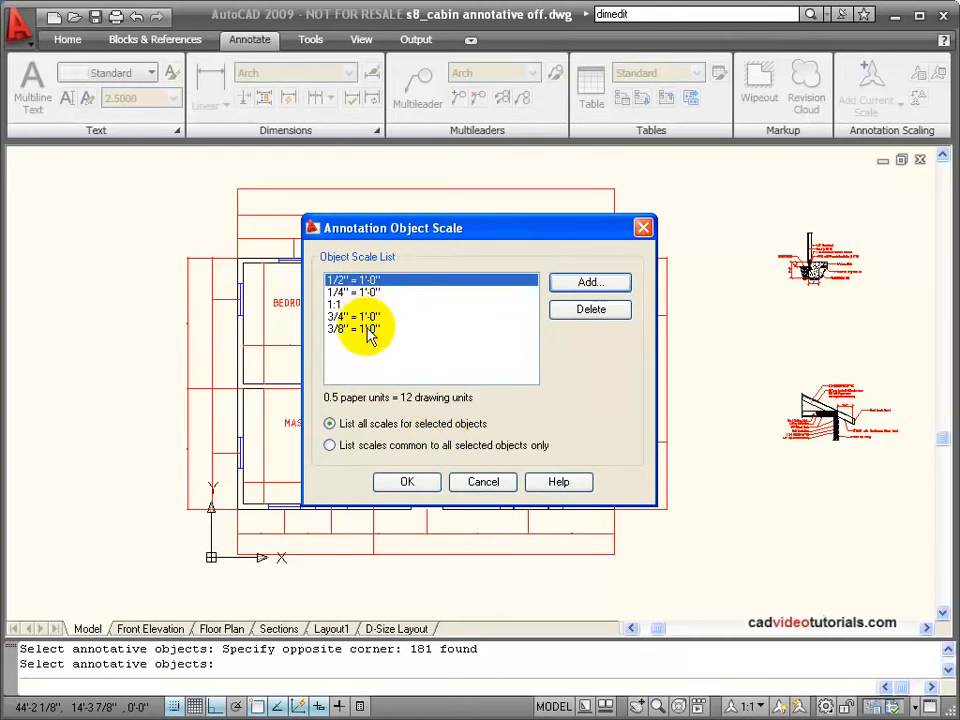
Step: Delete the 3/8" = 1'-0" and 1:1 scales from the selected objects' scale list and apply the changes
left_click(368, 330)
left_click(556, 311)
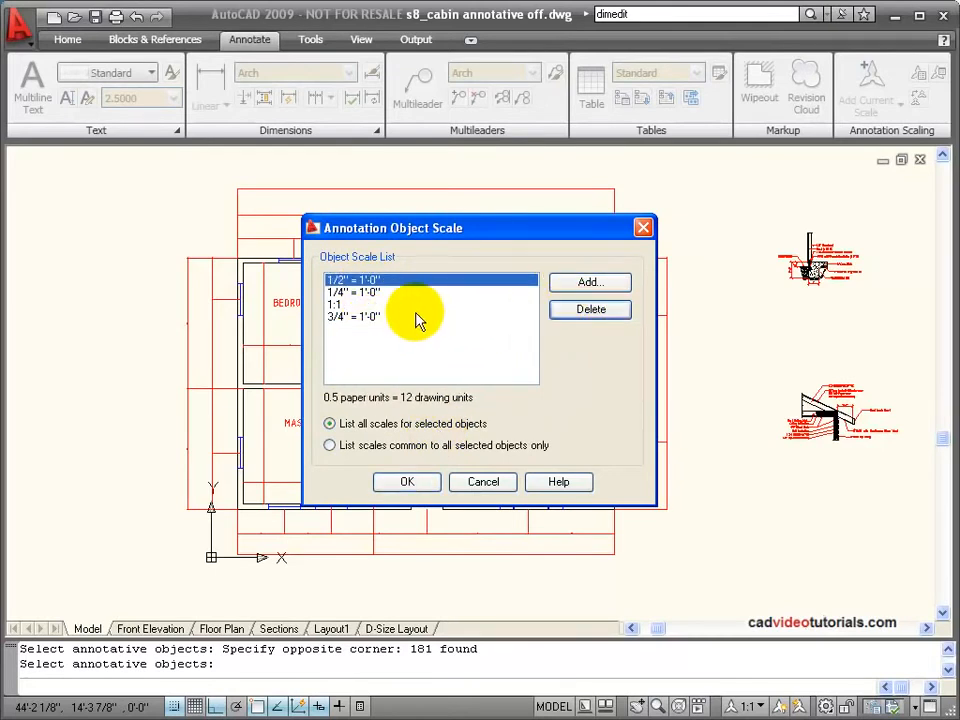
left_click(334, 305)
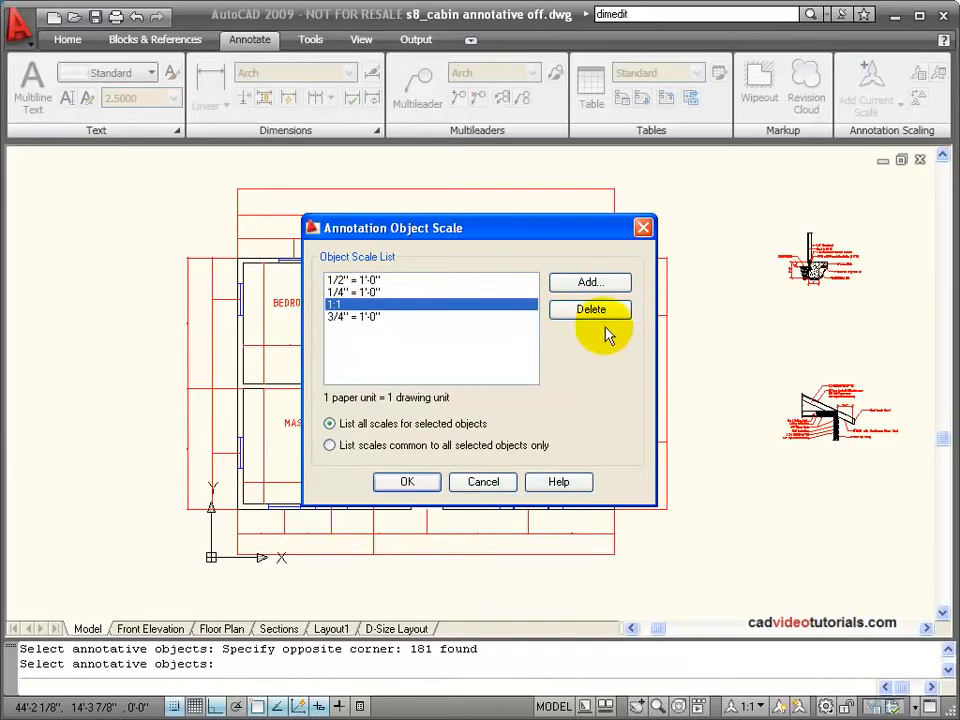
left_click(605, 317)
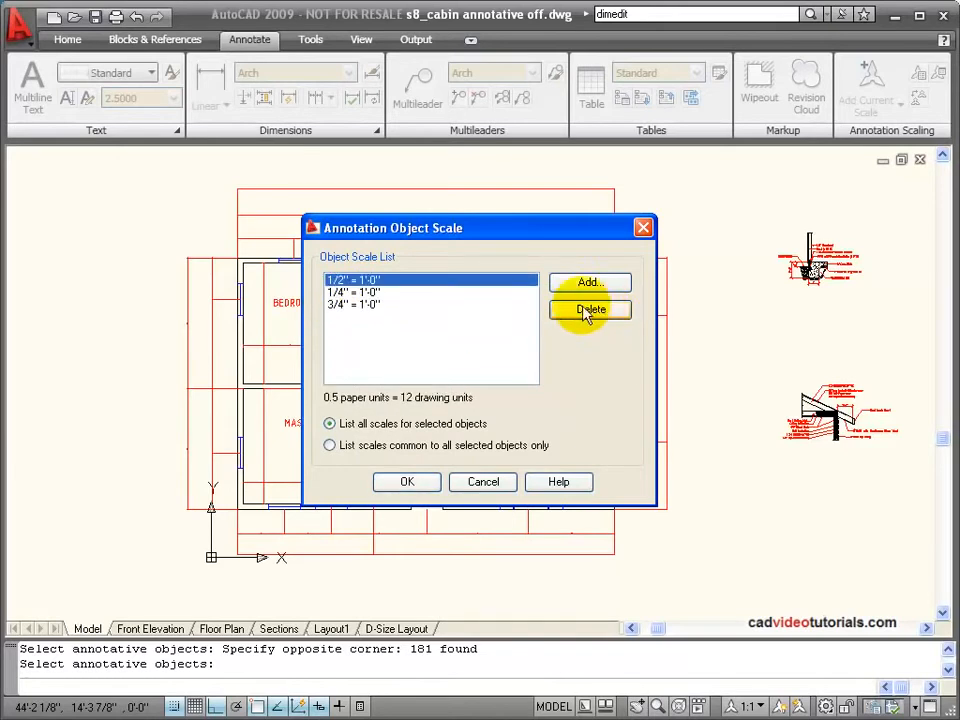
left_click(413, 482)
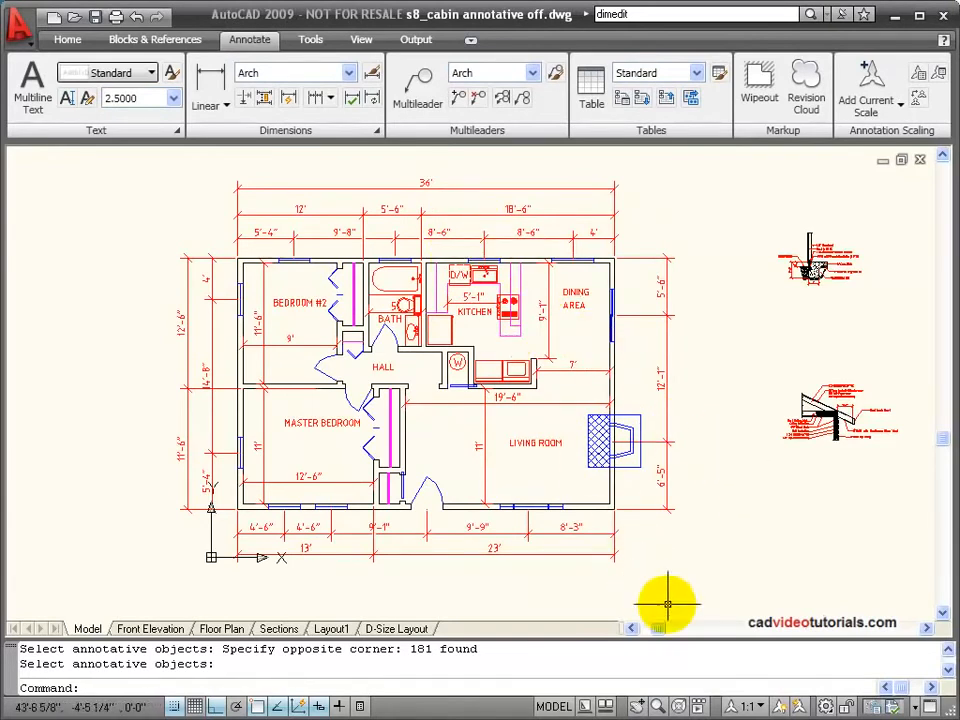
Step: Try the annotation scales 1/4", 1/2" and 3/4" = 1'-0" on the drawing, finishing at 1/4" = 1'-0"
left_click(747, 707)
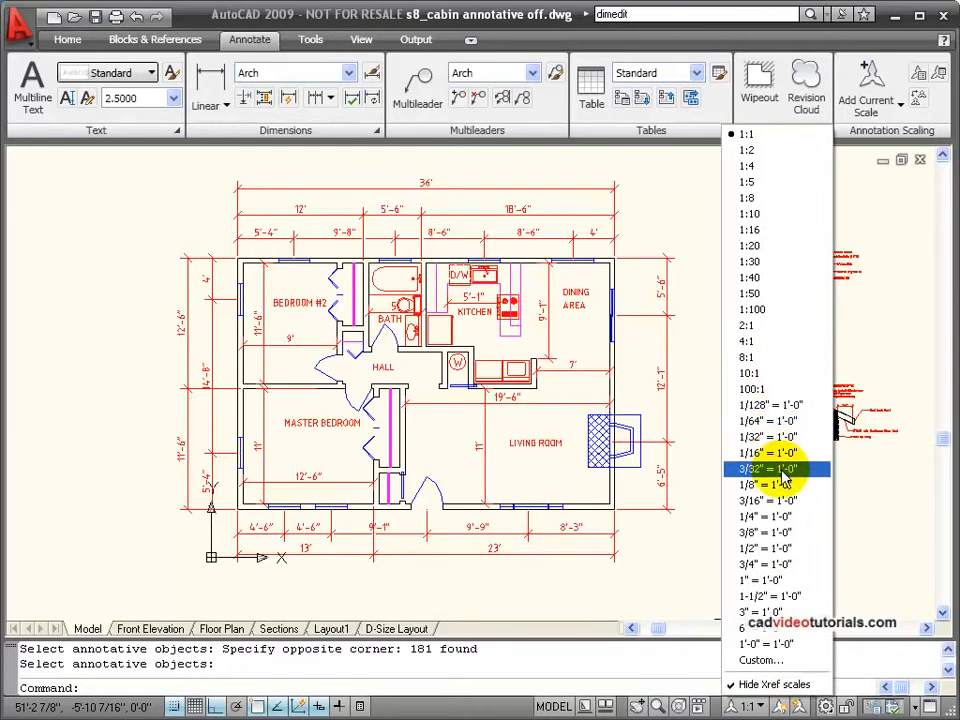
left_click(786, 516)
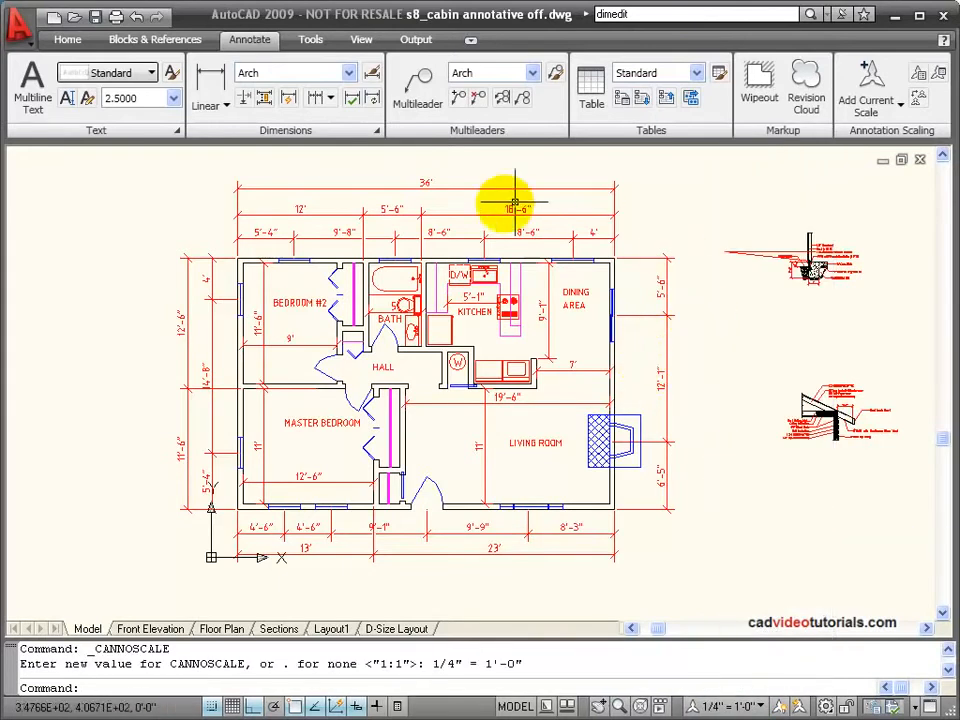
left_click(762, 708)
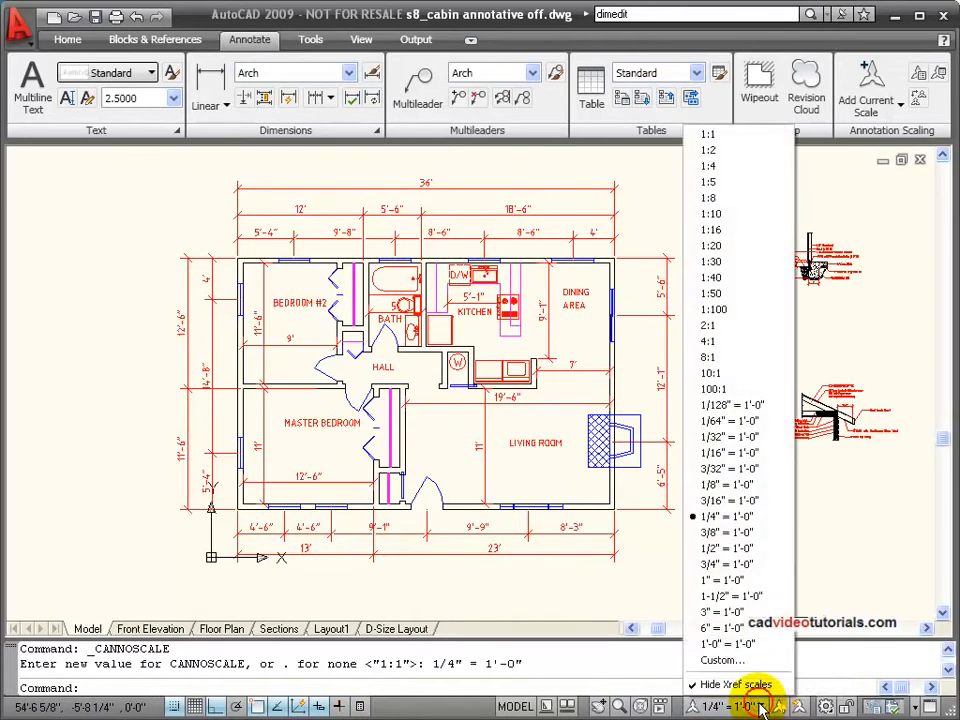
left_click(762, 548)
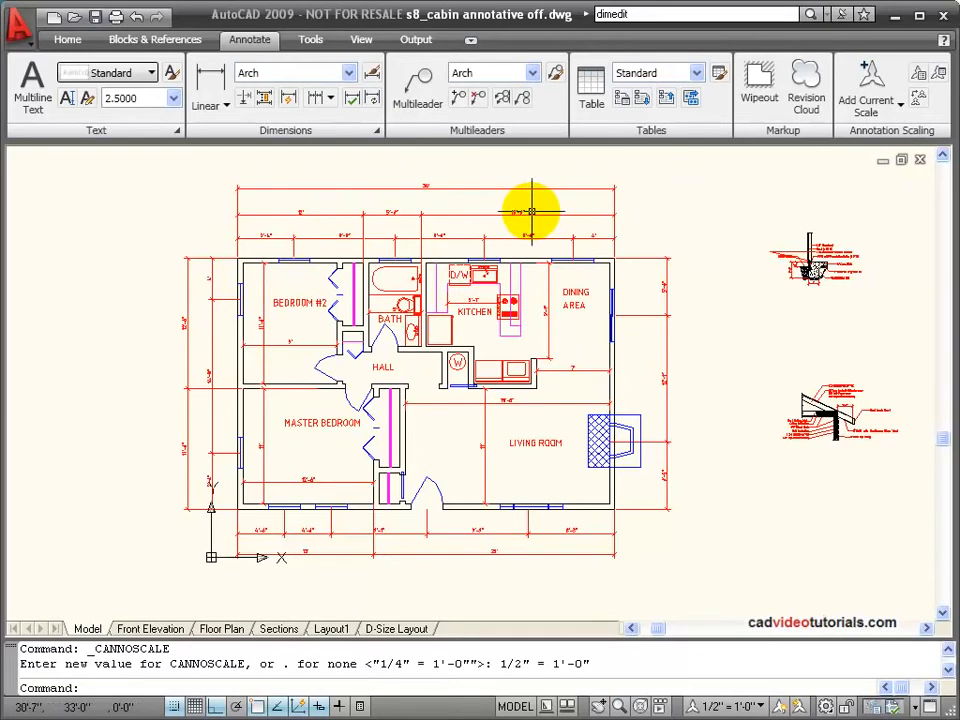
left_click(742, 706)
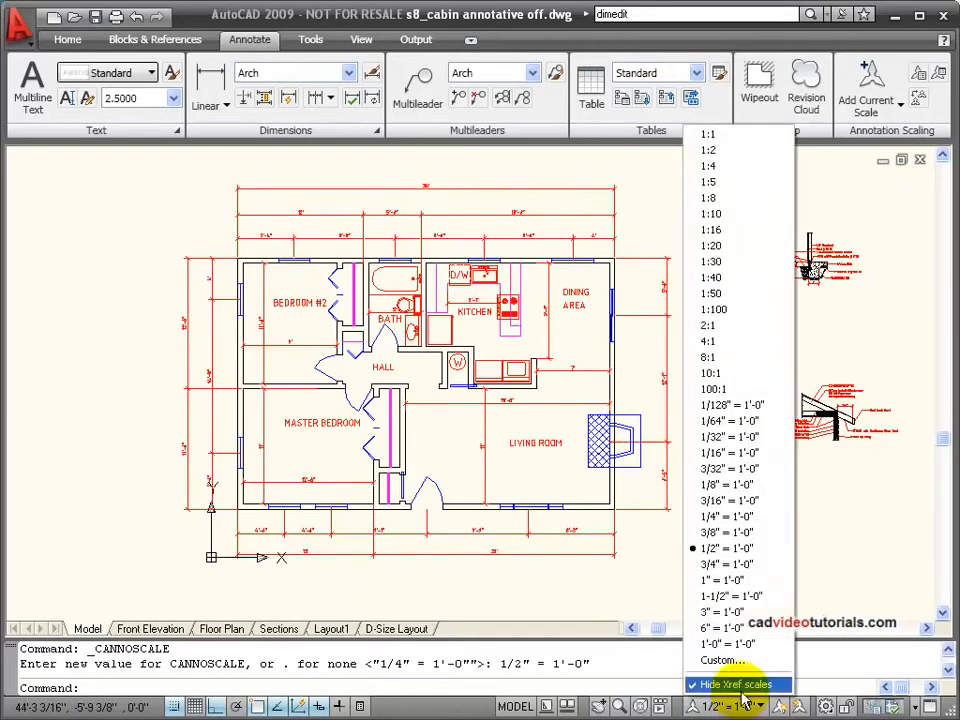
left_click(744, 568)
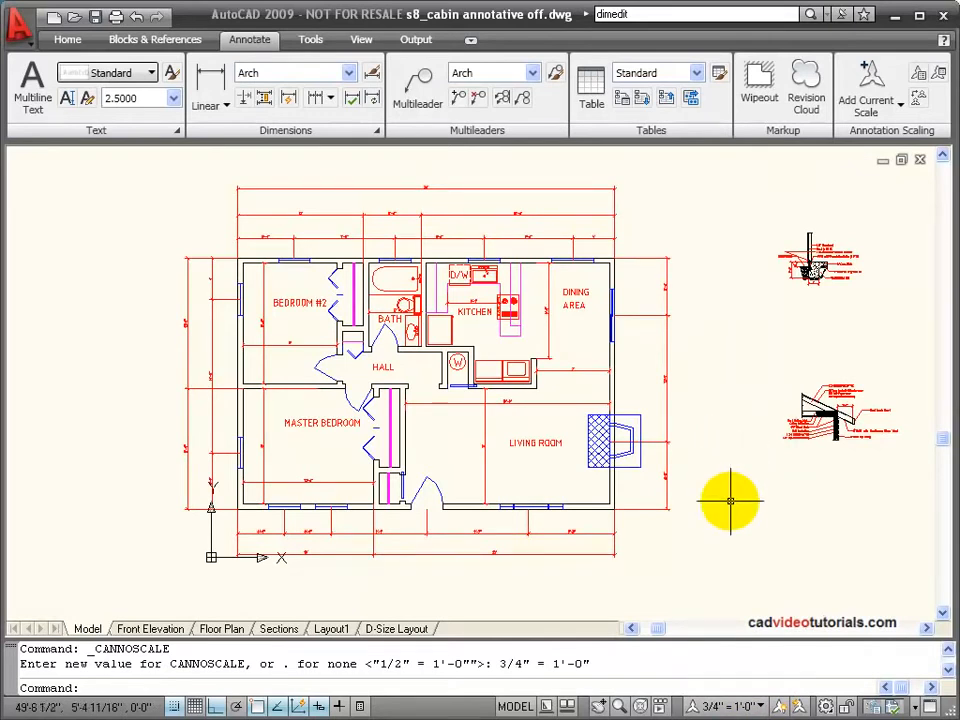
left_click(751, 708)
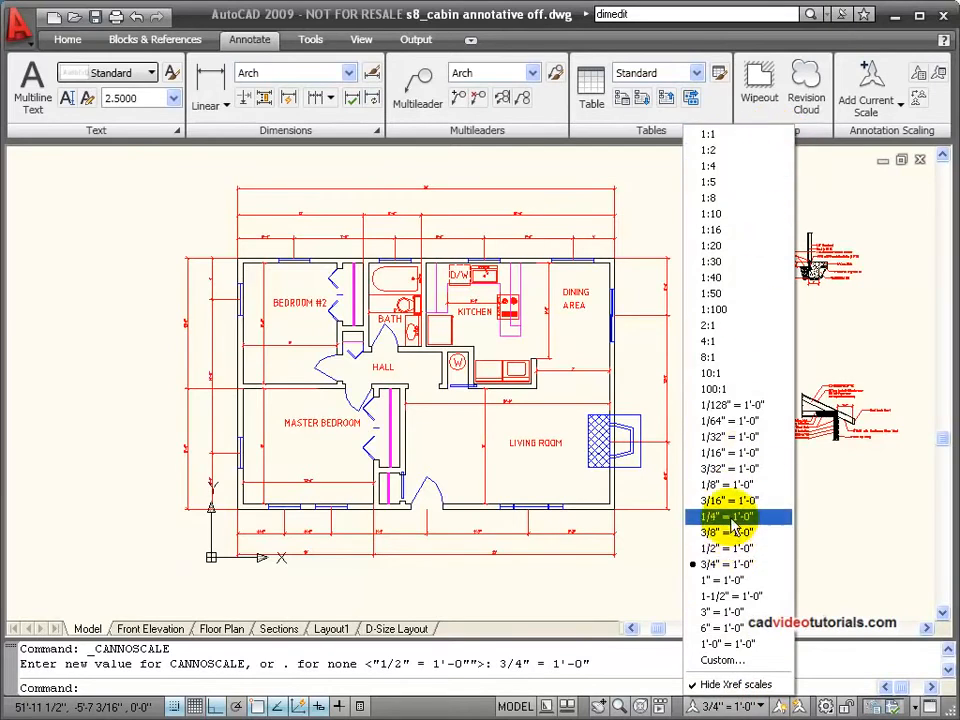
left_click(727, 516)
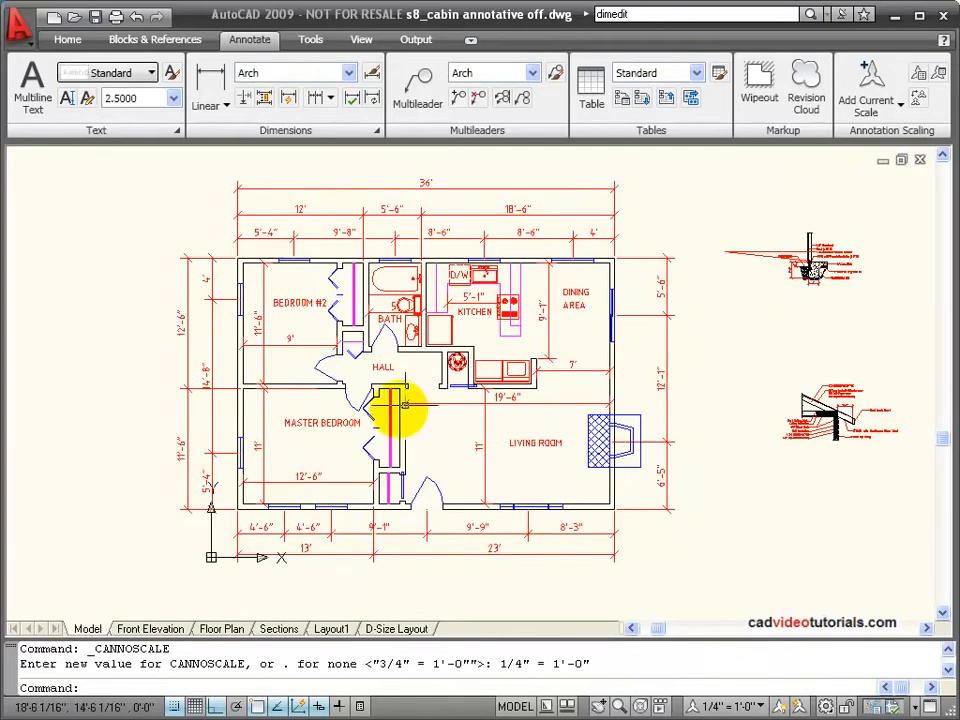
Step: Switch to the D-Size Layout and examine the floor plan viewport's scale and the dimensions in the viewports
left_click(412, 632)
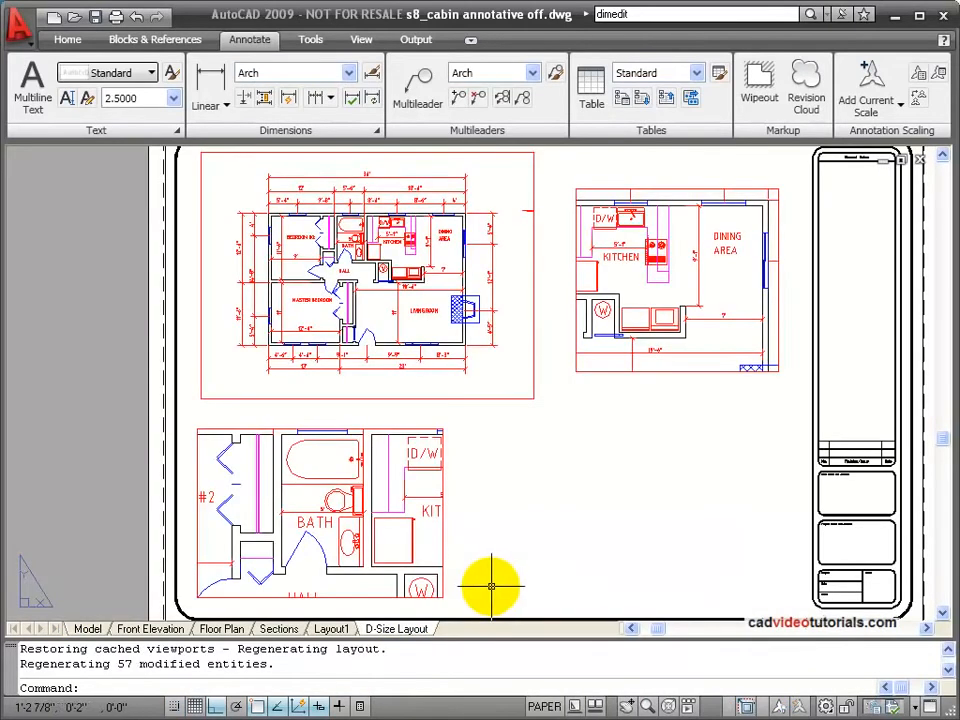
left_click(533, 296)
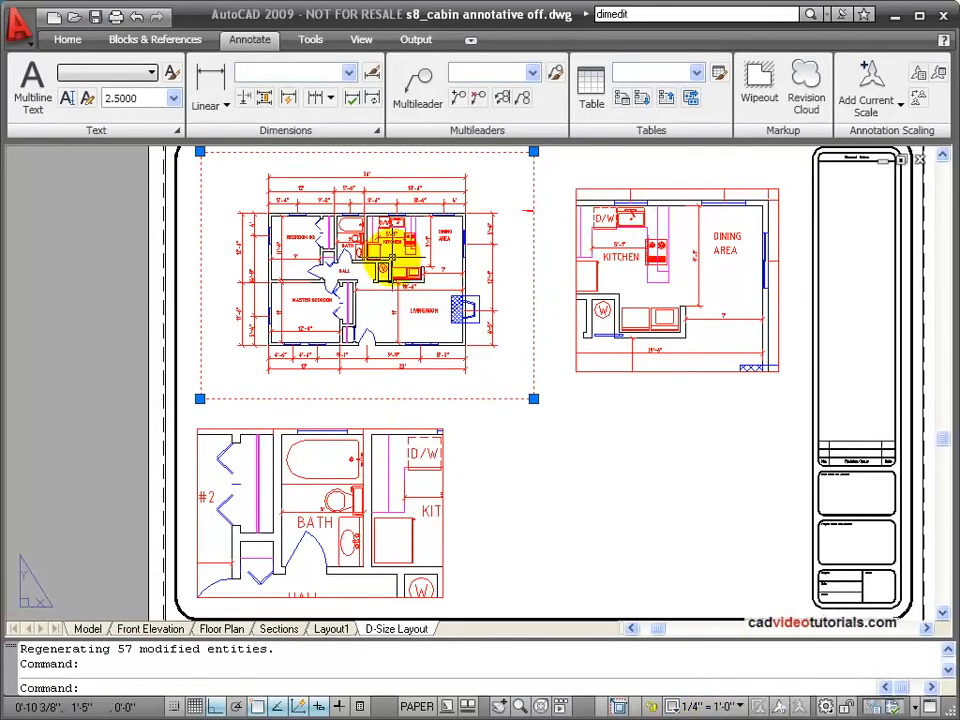
double_click(656, 409)
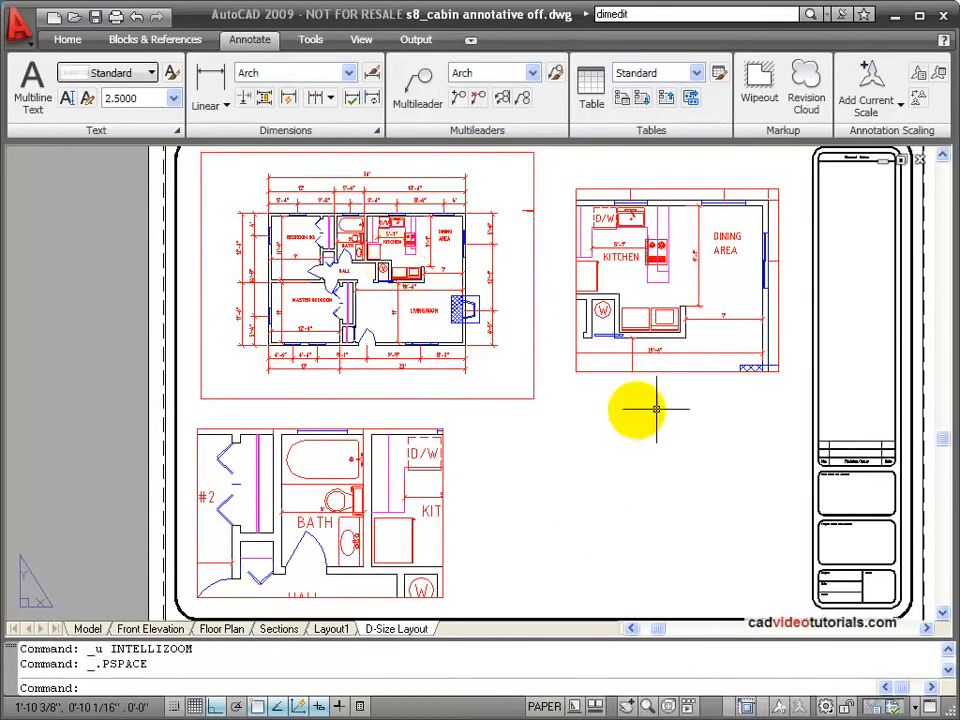
scroll(659, 401, "up", 6)
scroll(680, 304, "down", 3)
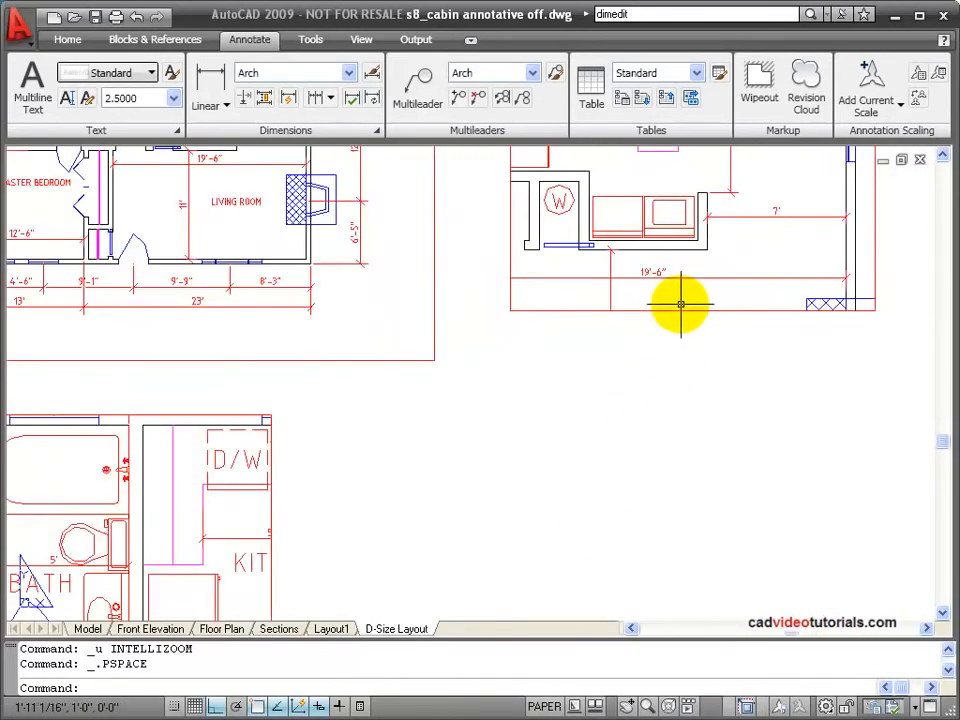
Step: Try the scale 3/4" = 1'-0" on the kitchen and dining area viewport and undo the change
middle_click_drag(652, 373, 504, 615)
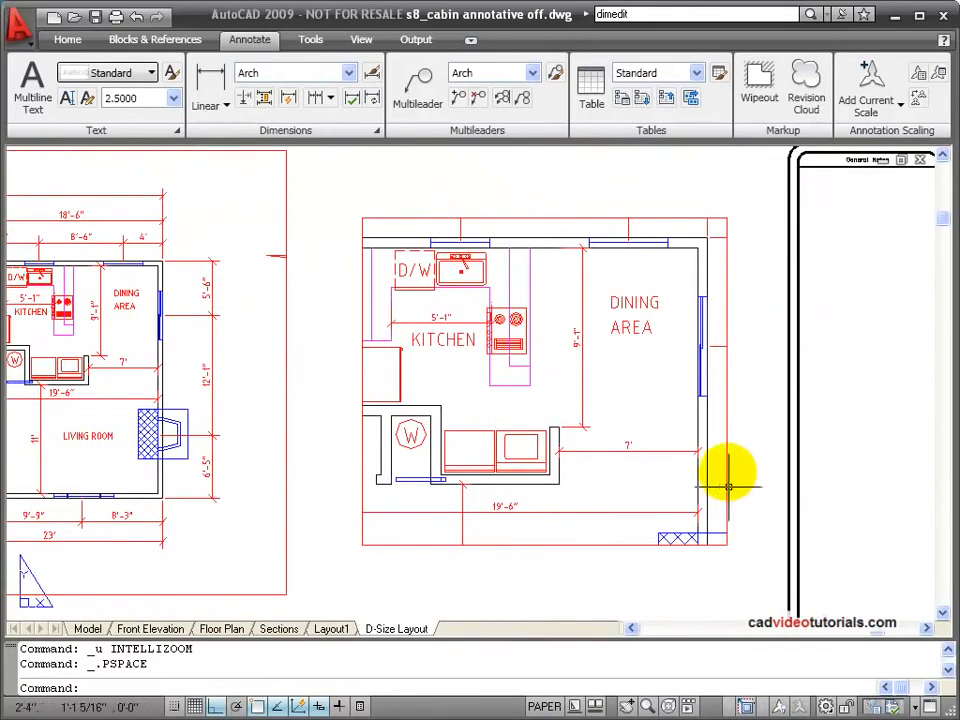
left_click(727, 336)
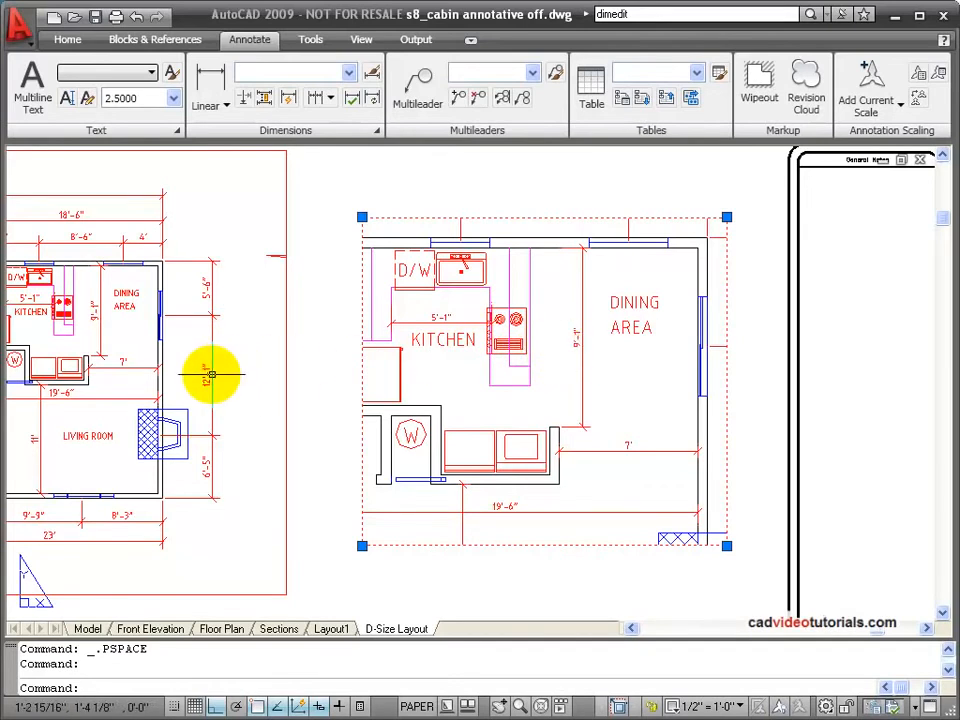
left_click(739, 708)
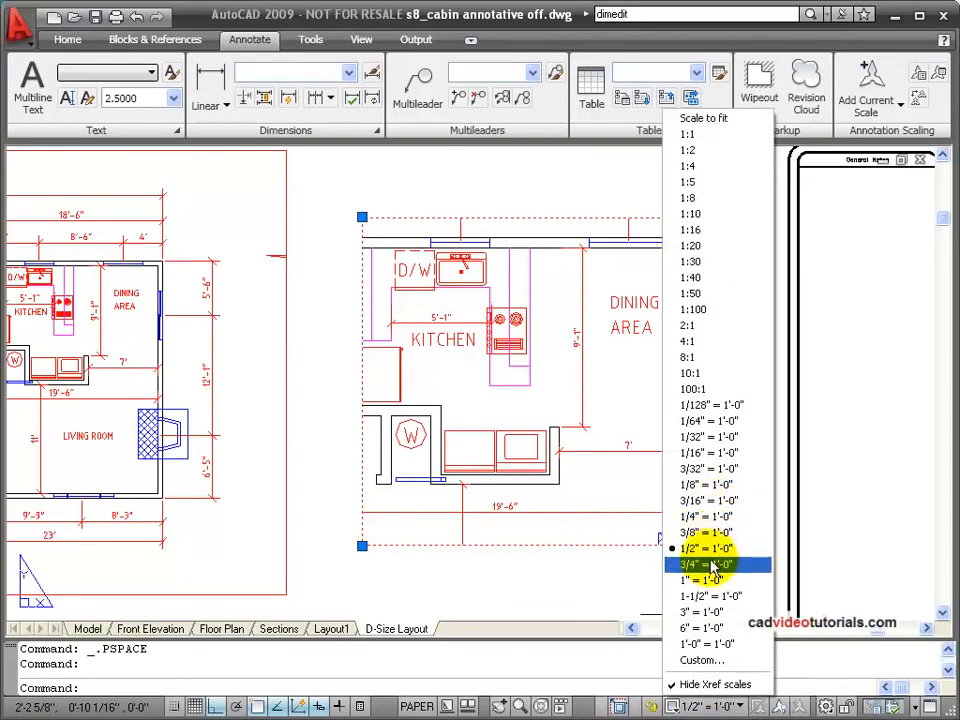
left_click(711, 566)
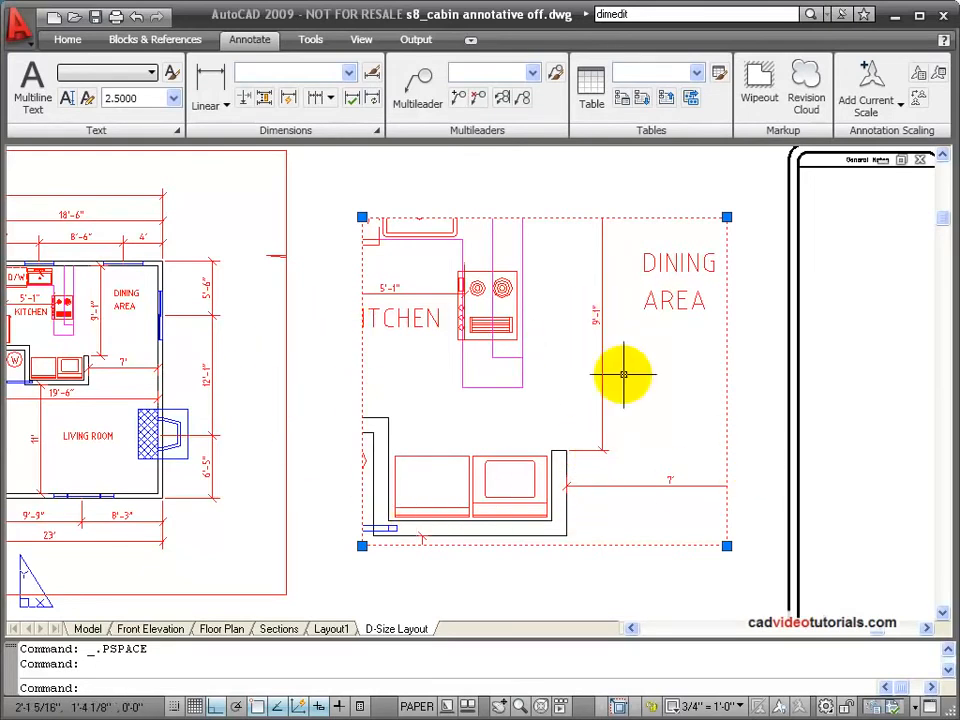
left_click(137, 19)
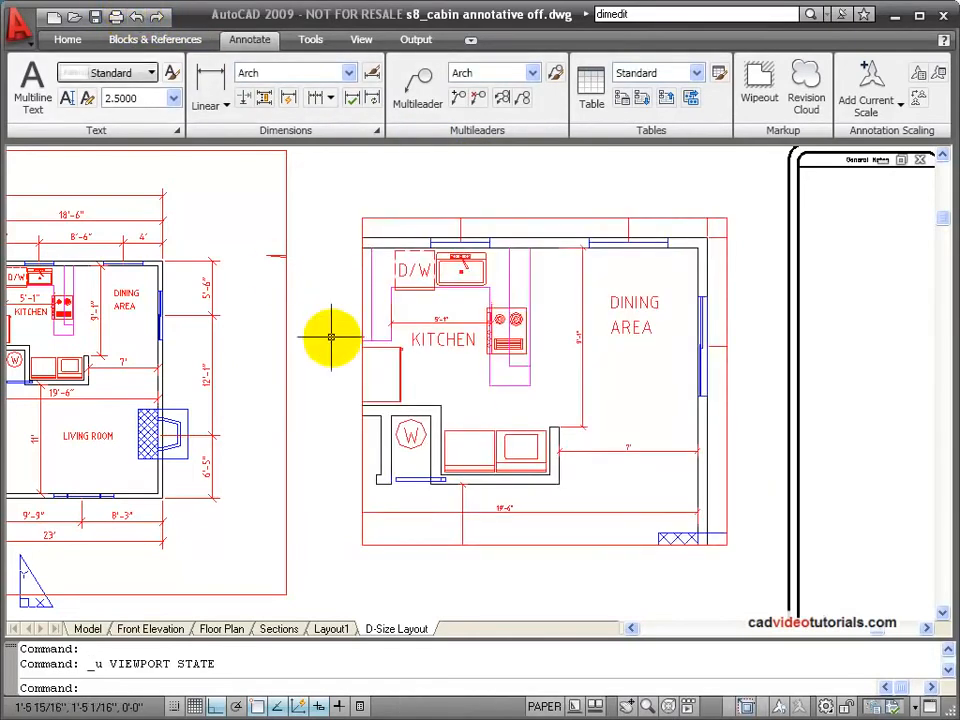
Step: Turn on automatic adding of scales to annotative objects when the annotation scale changes, in preparation for rescaling the bath viewport
scroll(414, 347, "down", 2)
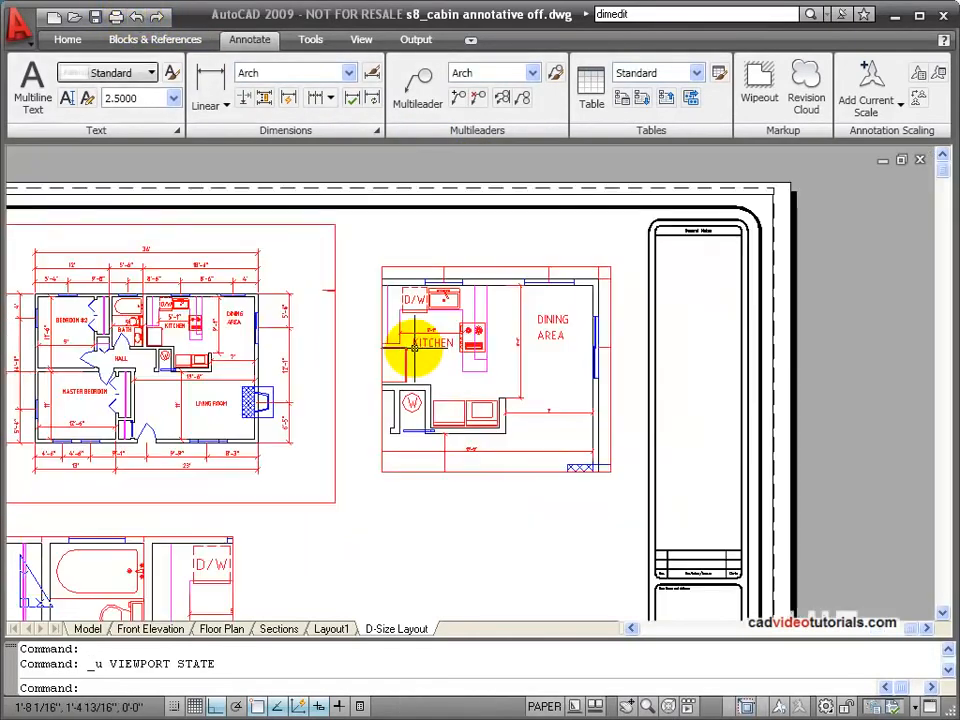
middle_click_drag(407, 418, 630, 200)
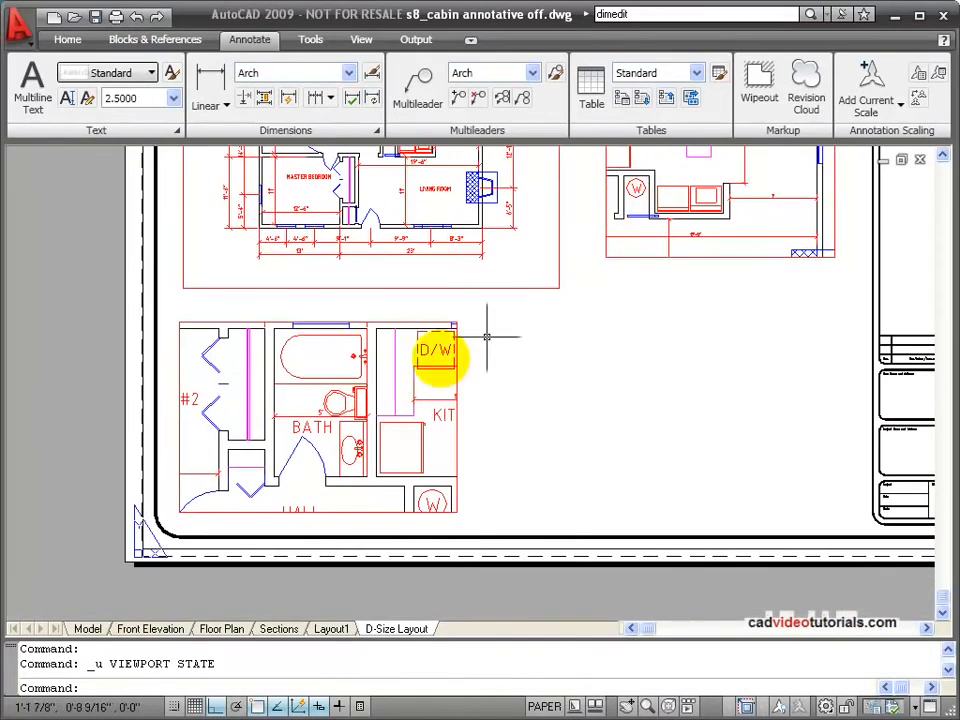
scroll(354, 410, "up", 2)
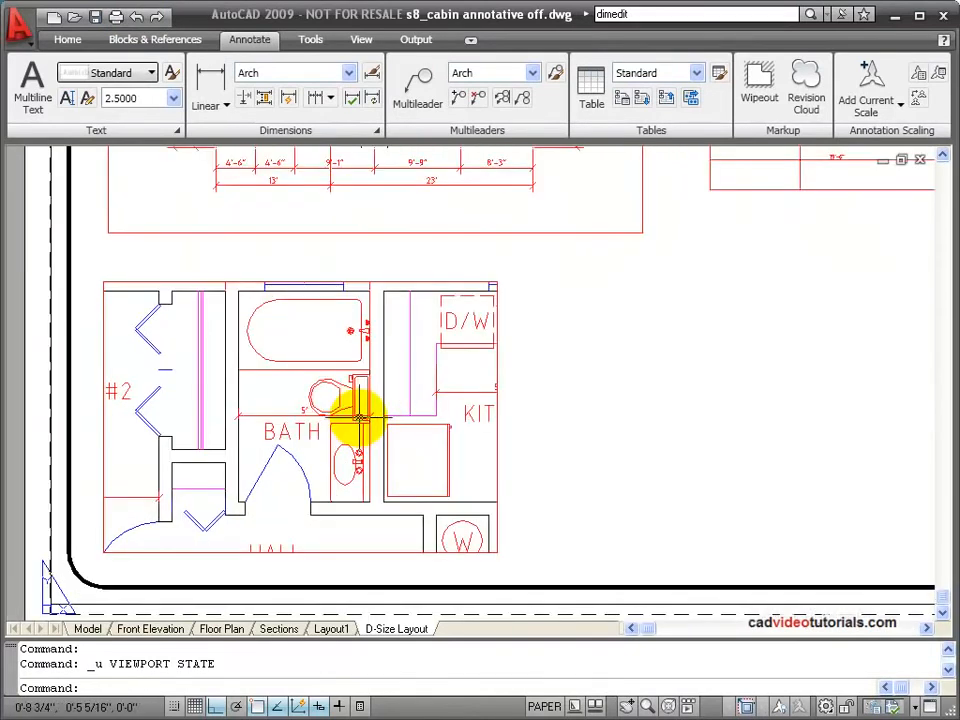
left_click(497, 416)
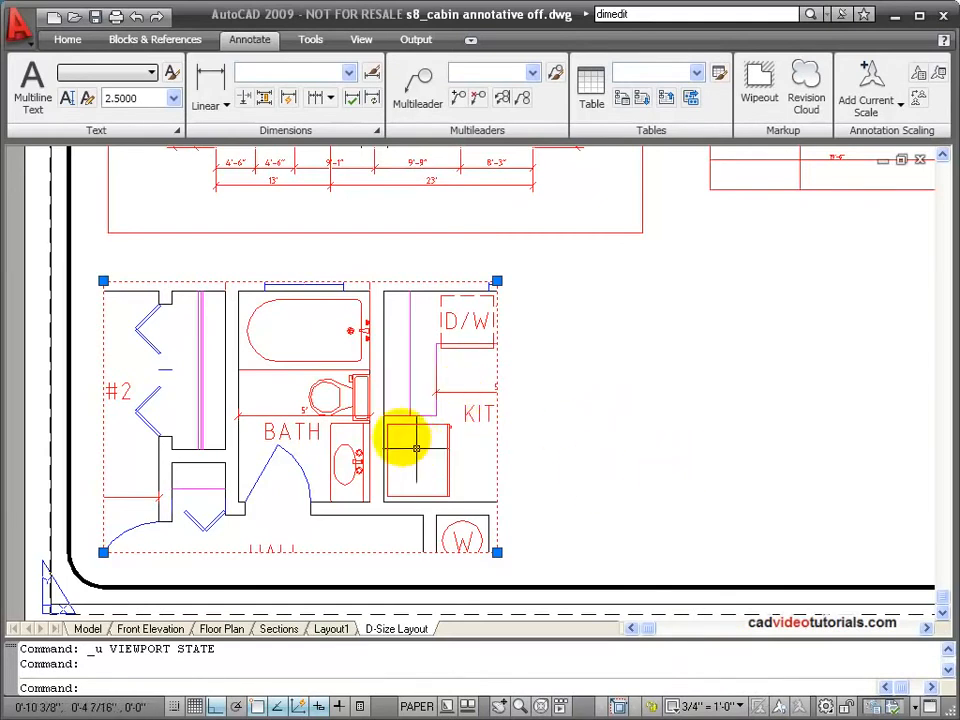
left_click(802, 707)
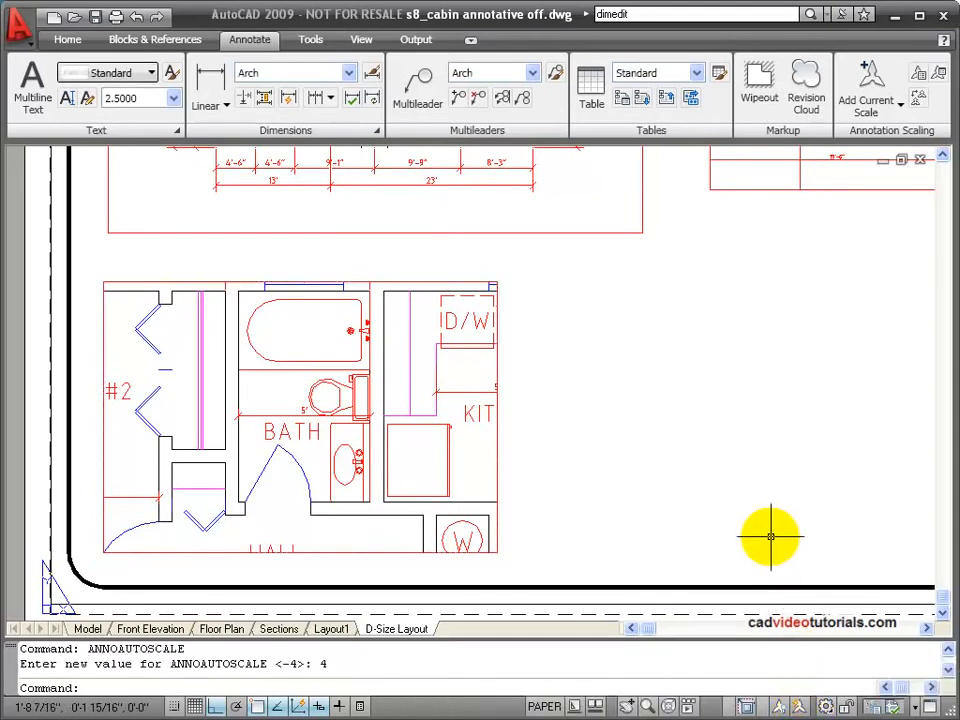
Step: Set the bath viewport's scale to 1" = 1'-0" and deselect the viewport
left_click(493, 447)
left_click(496, 449)
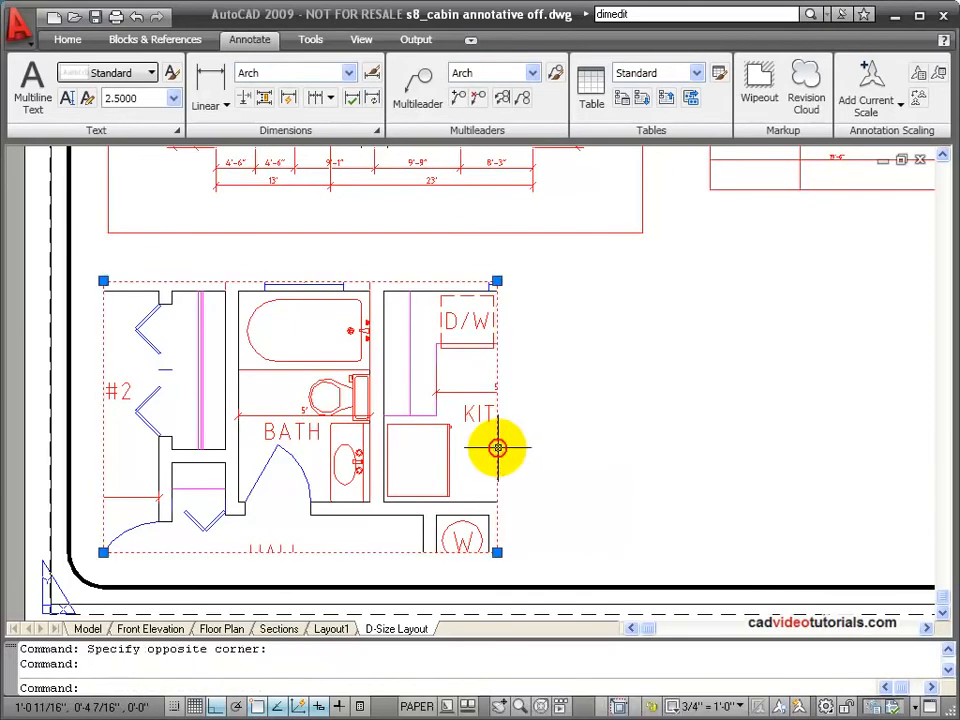
left_click(737, 706)
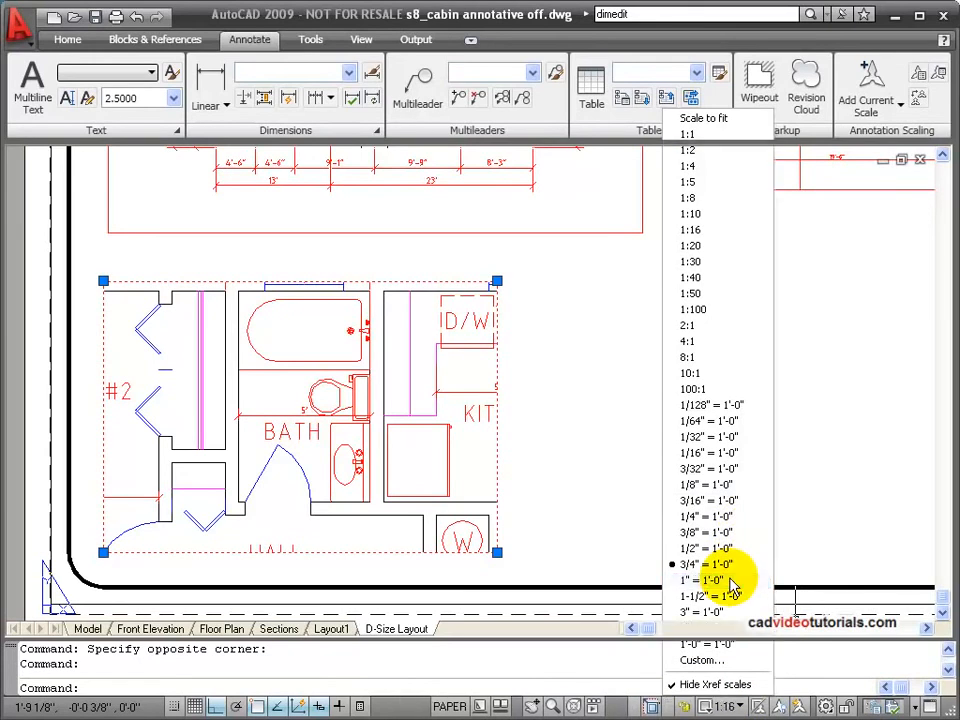
left_click(729, 581)
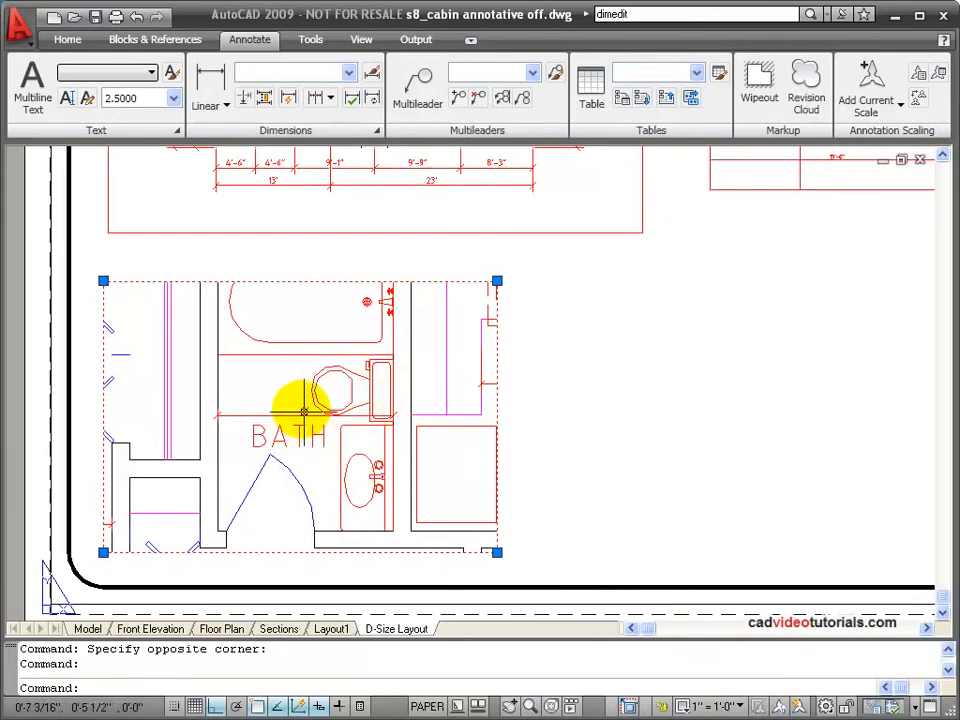
double_click(605, 448)
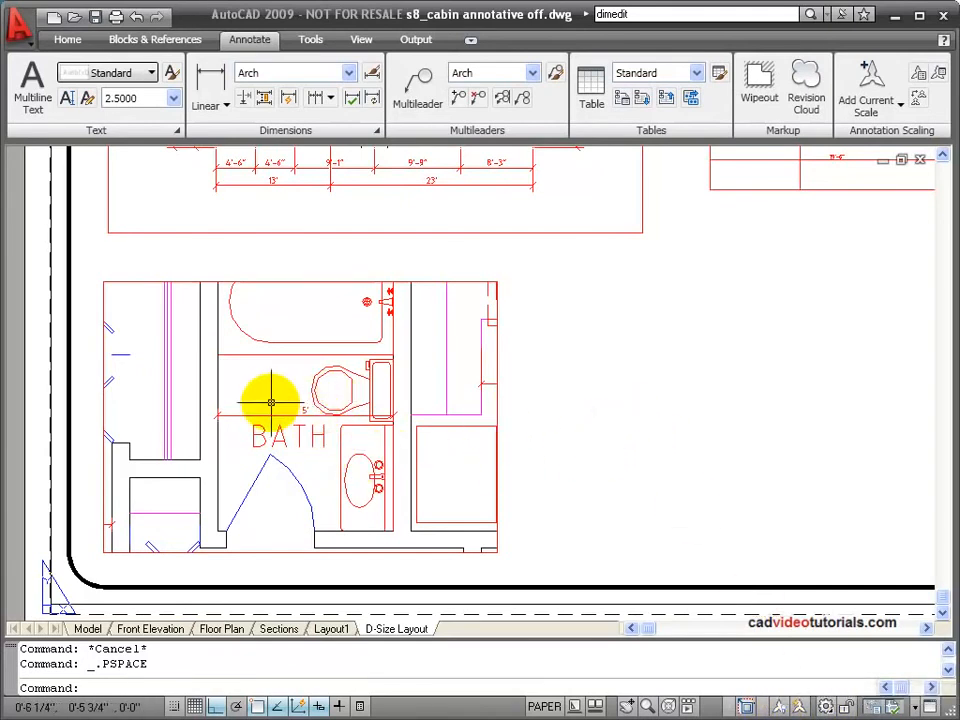
Step: Activate the bath viewport's model space and open the options for the bathroom's 5' width dimension
double_click(234, 457)
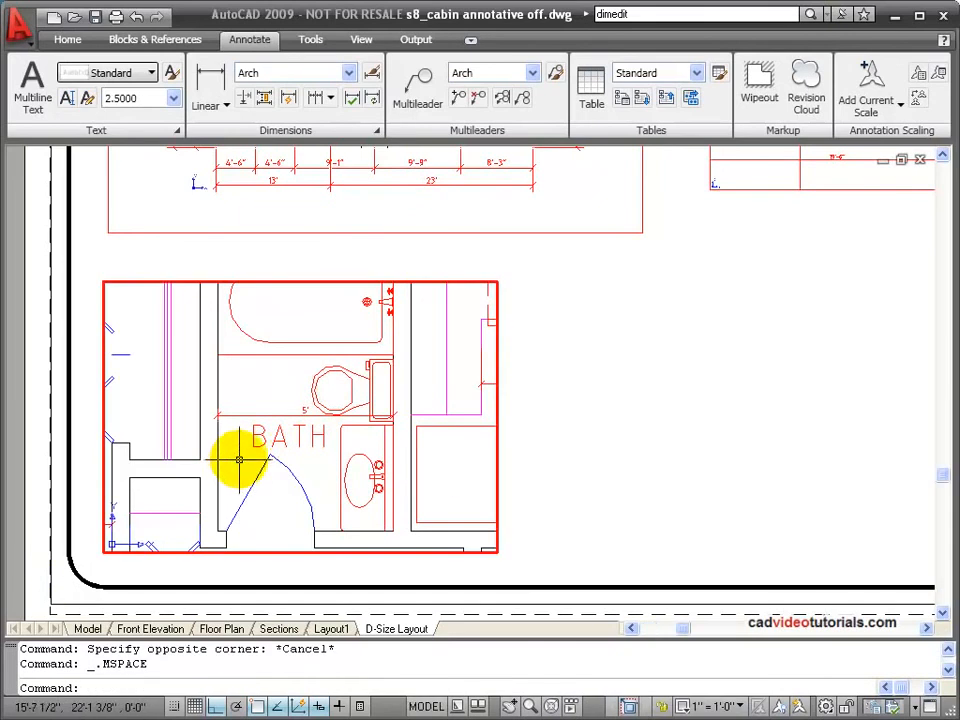
left_click(281, 411)
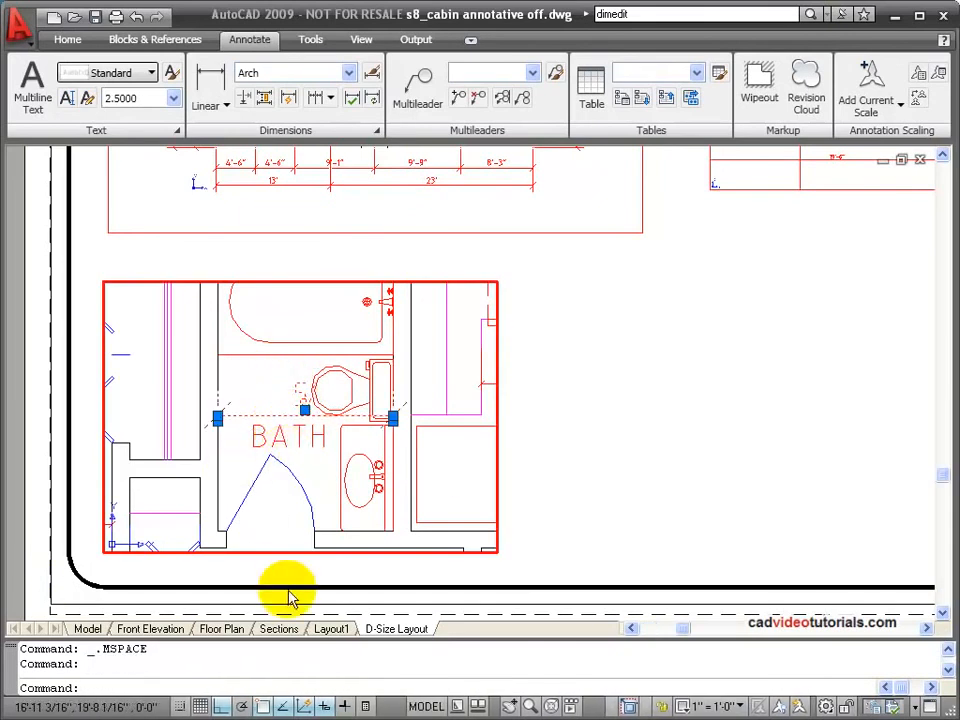
right_click(447, 499)
mouse_move(583, 94)
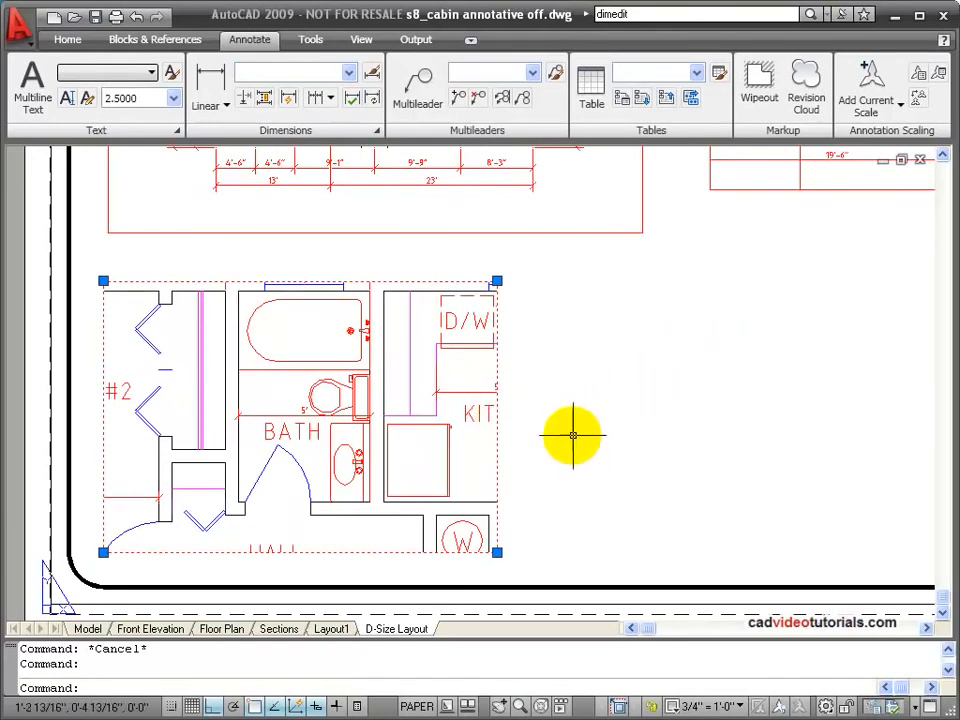
Step: Try the scale 1" = 1'-0" on the bath viewport and return it to 3/4" = 1'-0"
left_click(737, 707)
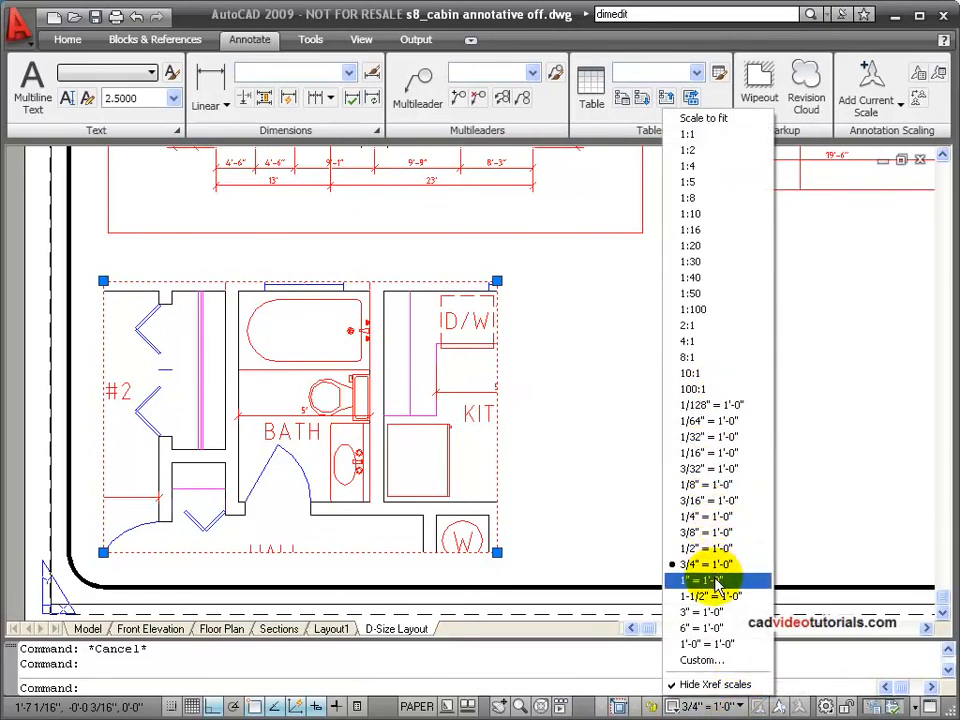
left_click(712, 581)
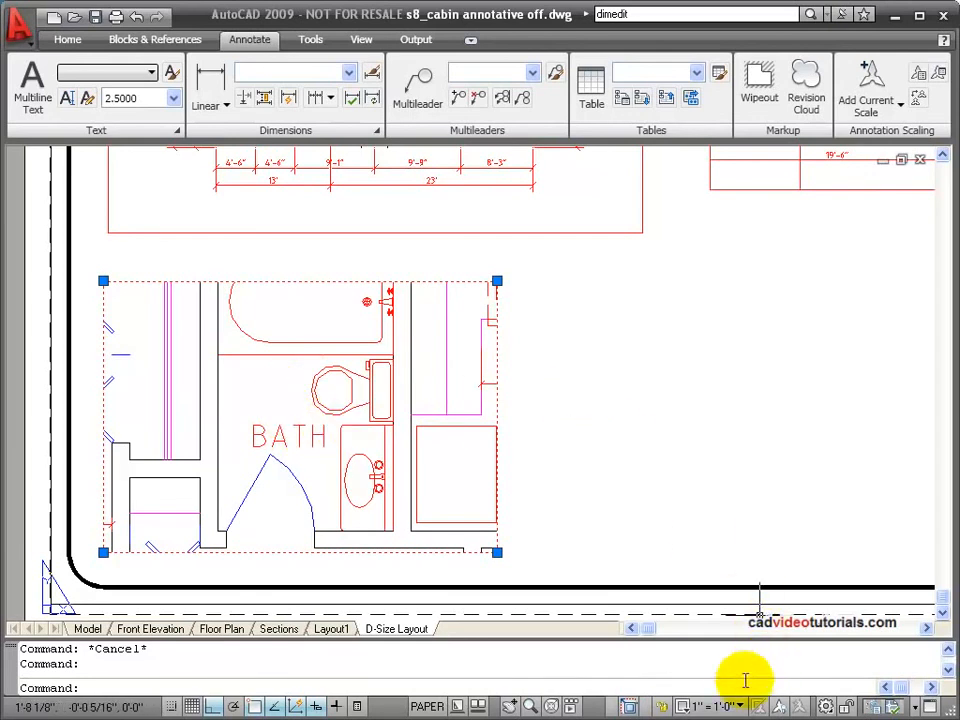
left_click(722, 705)
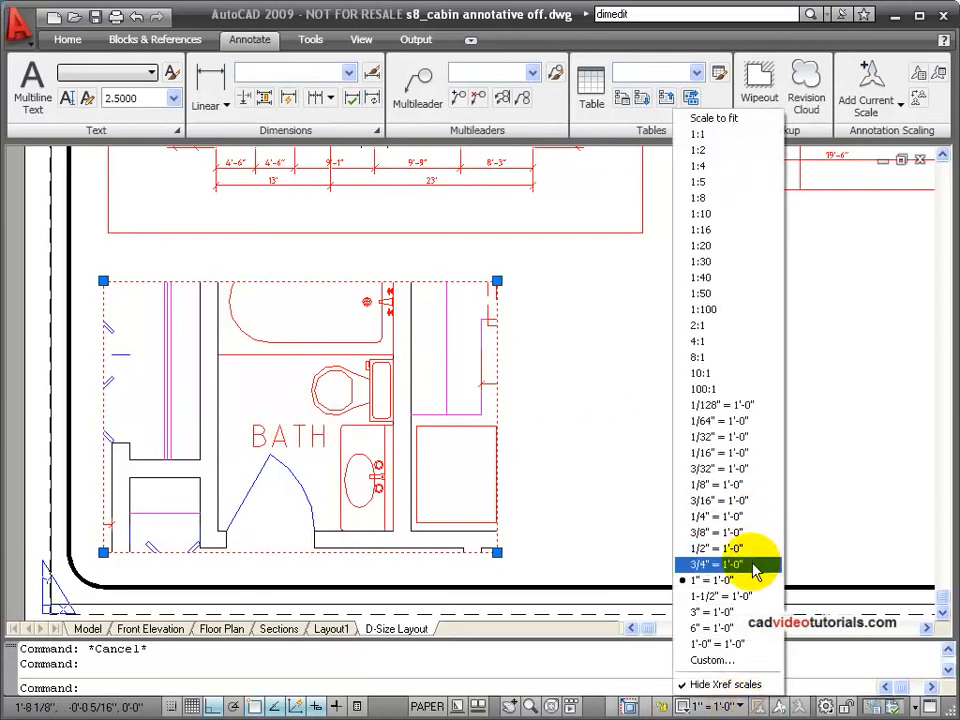
left_click(750, 564)
left_click(718, 564)
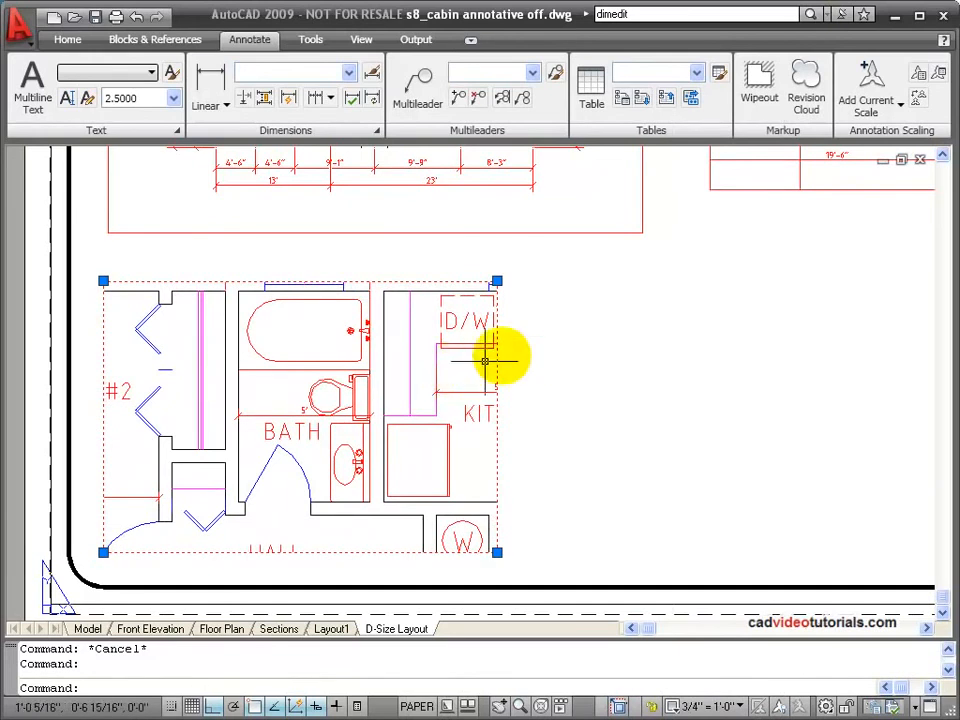